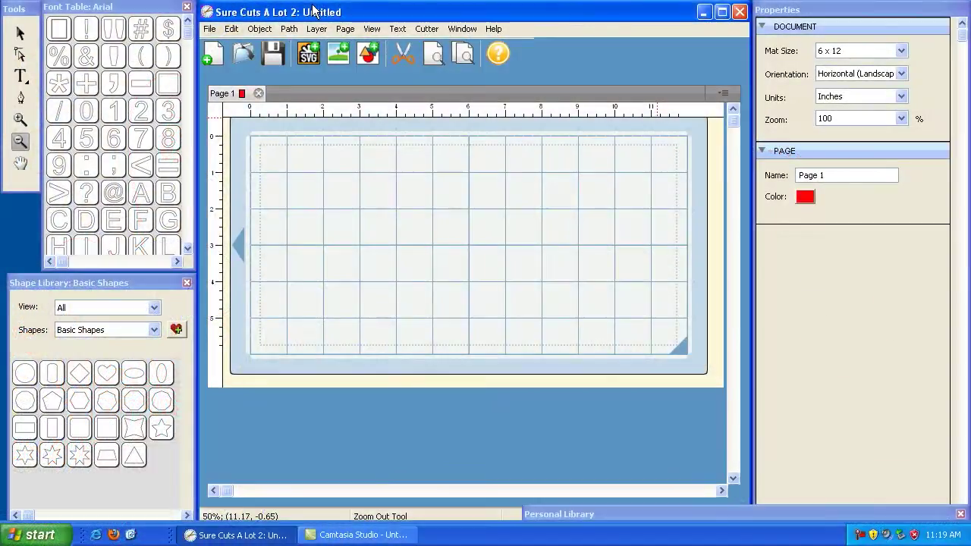
# Switch the shape library to Newborn and add the Onesie shape to the mat
pyautogui.click(289, 30)
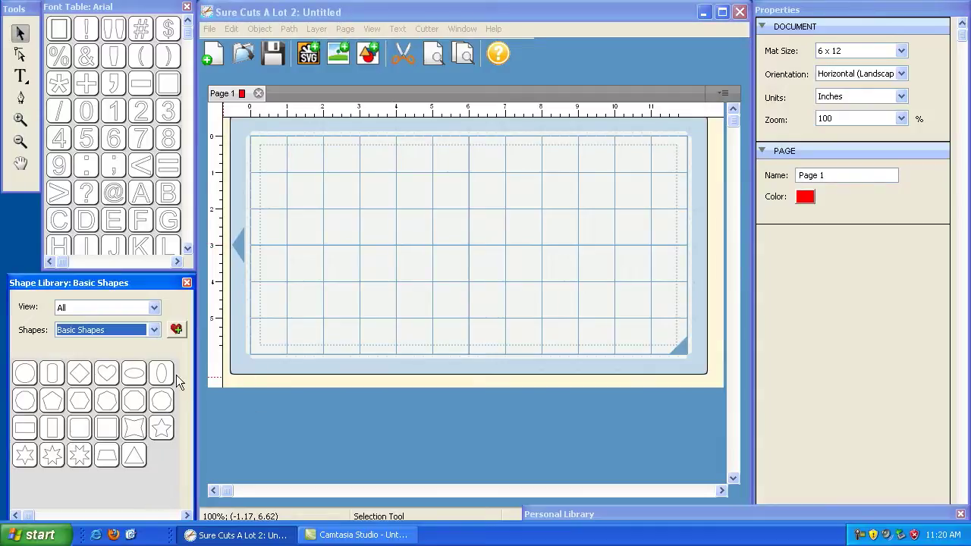
pyautogui.click(129, 330)
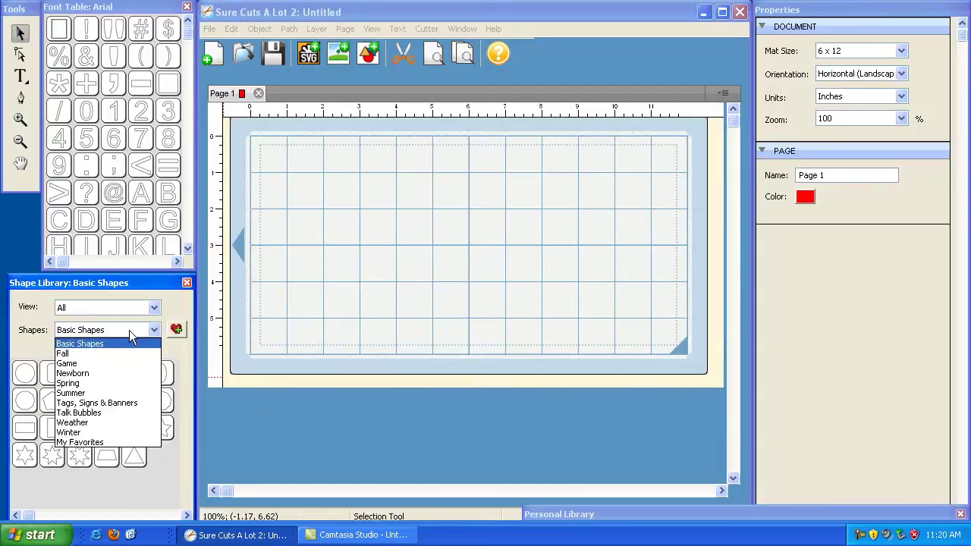
pyautogui.click(115, 374)
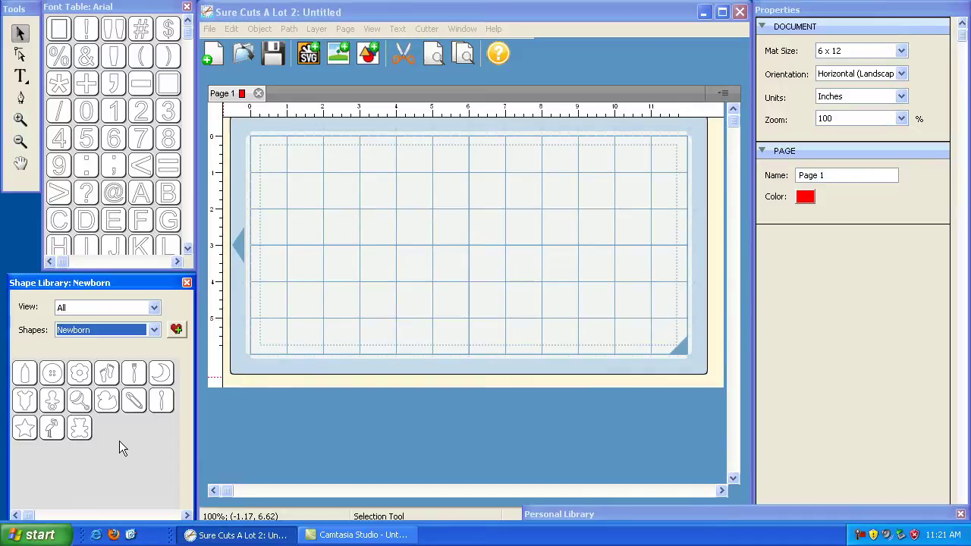
pyautogui.click(26, 403)
# Enlarge the onesie to about 1.57 x 2.01 inches, move it toward the top-left and tilt it slightly
pyautogui.moveTo(307, 205); pyautogui.dragTo(335, 238)
pyautogui.moveTo(280, 176); pyautogui.dragTo(300, 185)
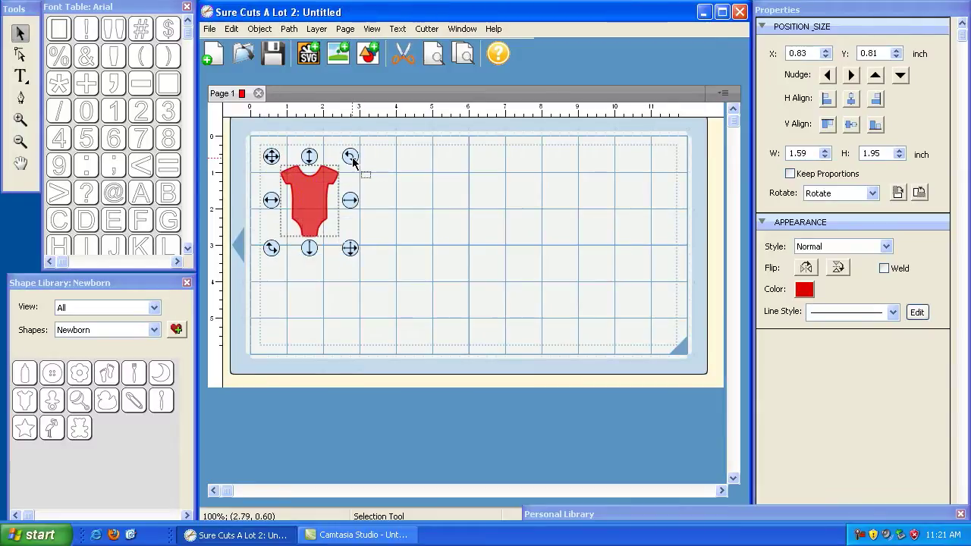
pyautogui.moveTo(355, 156); pyautogui.dragTo(359, 164)
pyautogui.click(393, 176)
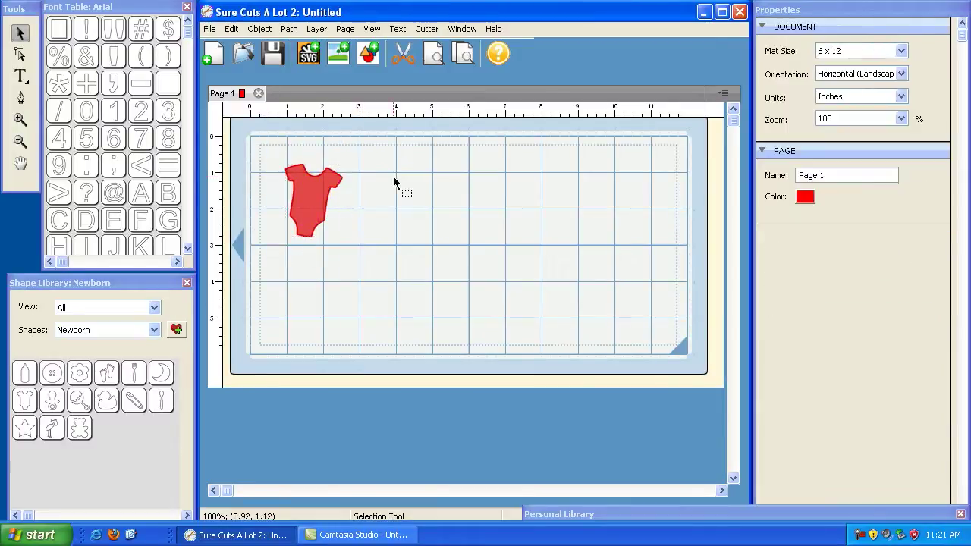
# Copy and paste the onesie with Edit, placing the copy right of the original with sleeves overlapping
pyautogui.click(315, 205)
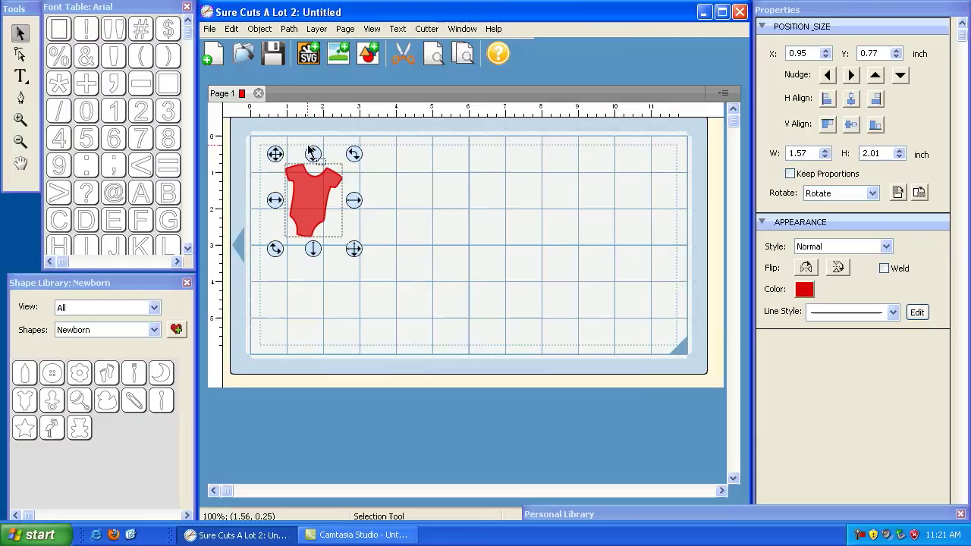
pyautogui.click(232, 29)
pyautogui.click(253, 91)
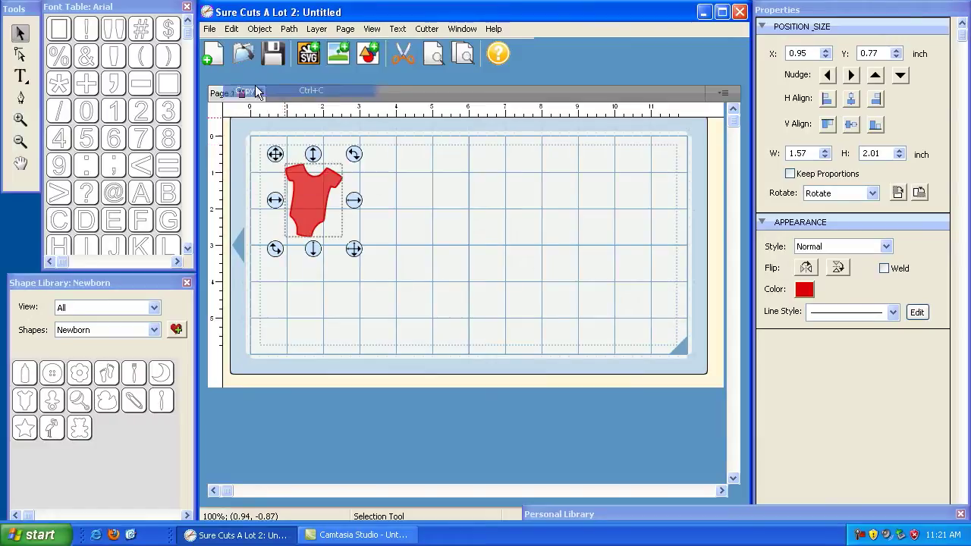
pyautogui.click(231, 29)
pyautogui.click(253, 104)
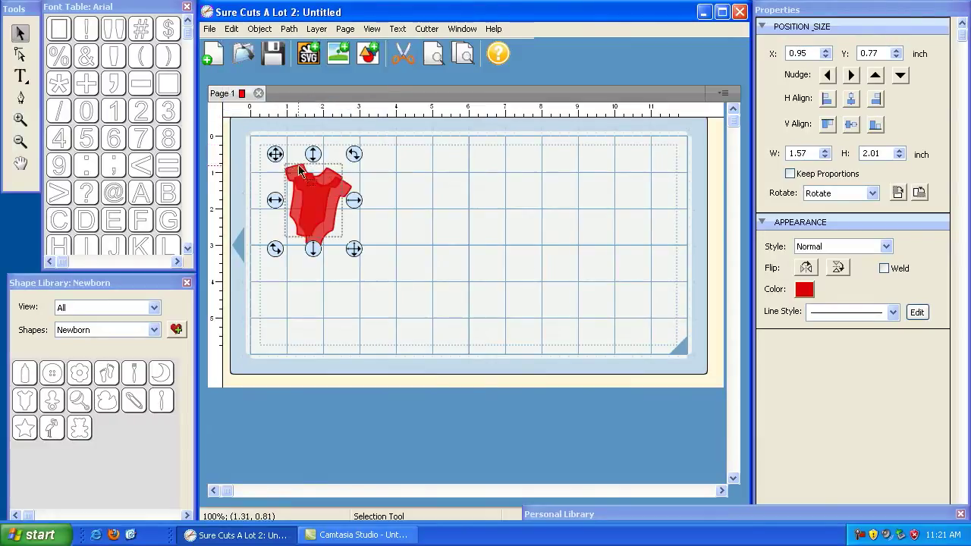
pyautogui.moveTo(291, 156); pyautogui.dragTo(352, 162)
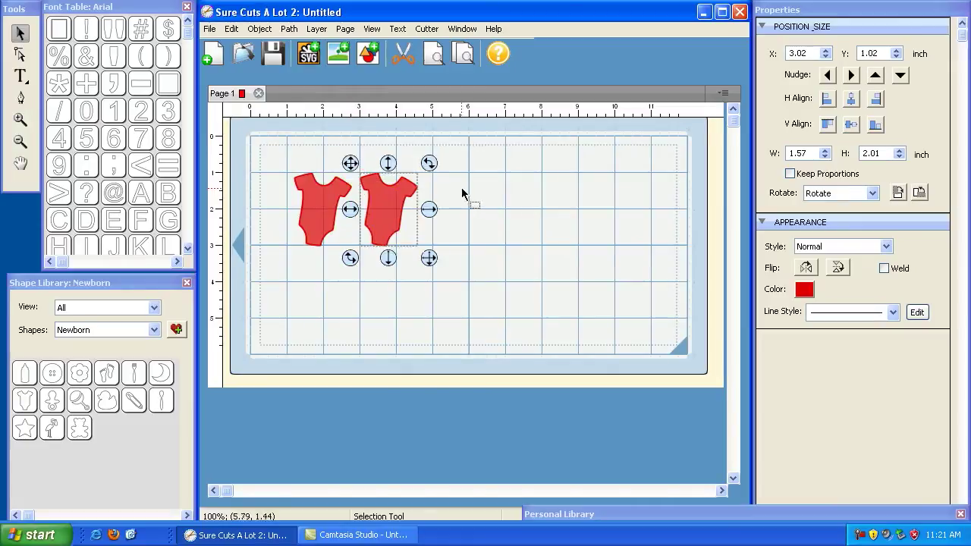
pyautogui.moveTo(429, 163); pyautogui.dragTo(416, 159)
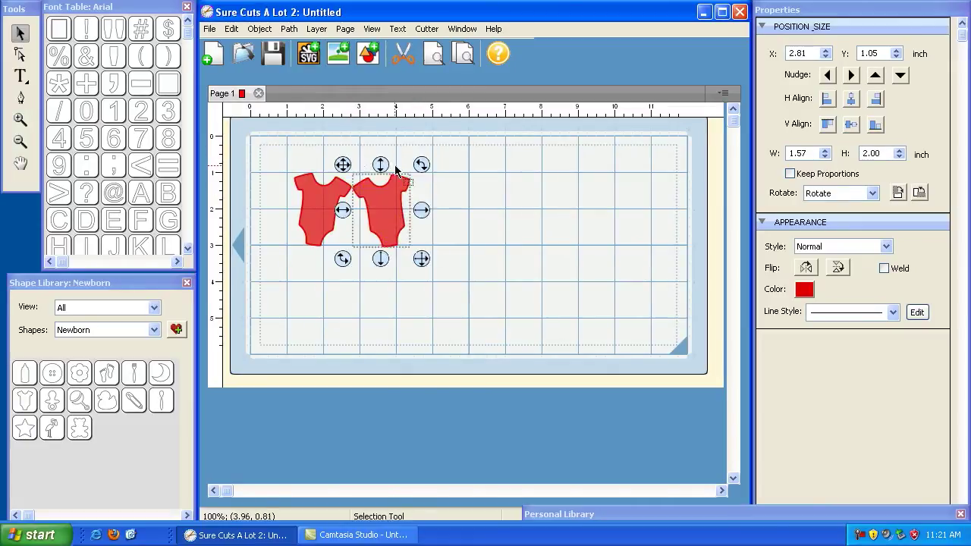
pyautogui.moveTo(345, 162); pyautogui.dragTo(336, 162)
pyautogui.click(451, 195)
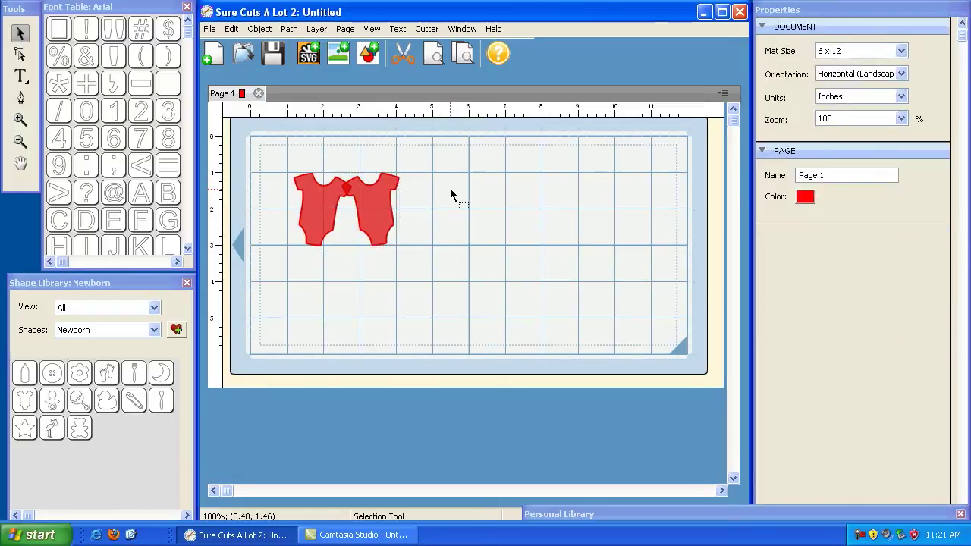
# Copy the right onesie from its right-click menu and paste another onesie onto the mat
pyautogui.click(372, 205)
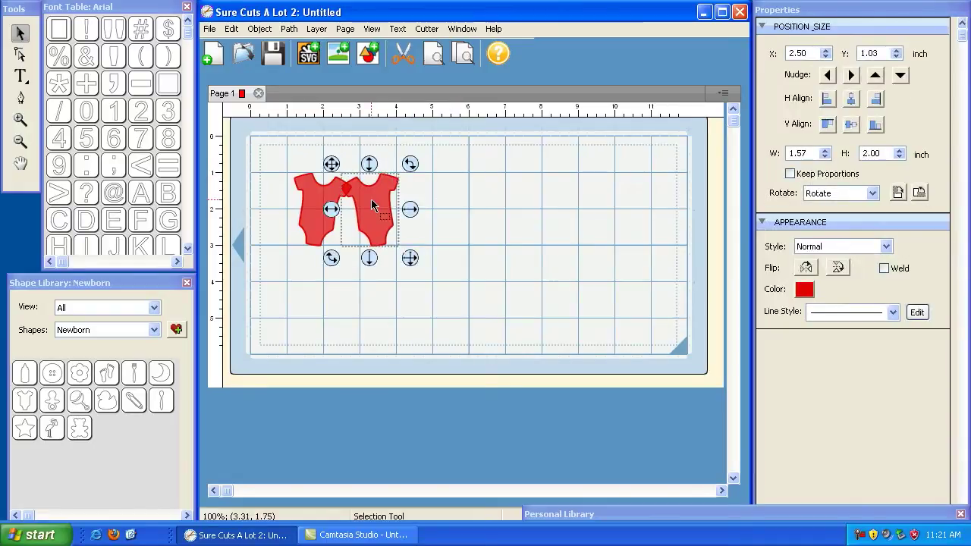
pyautogui.click(231, 29)
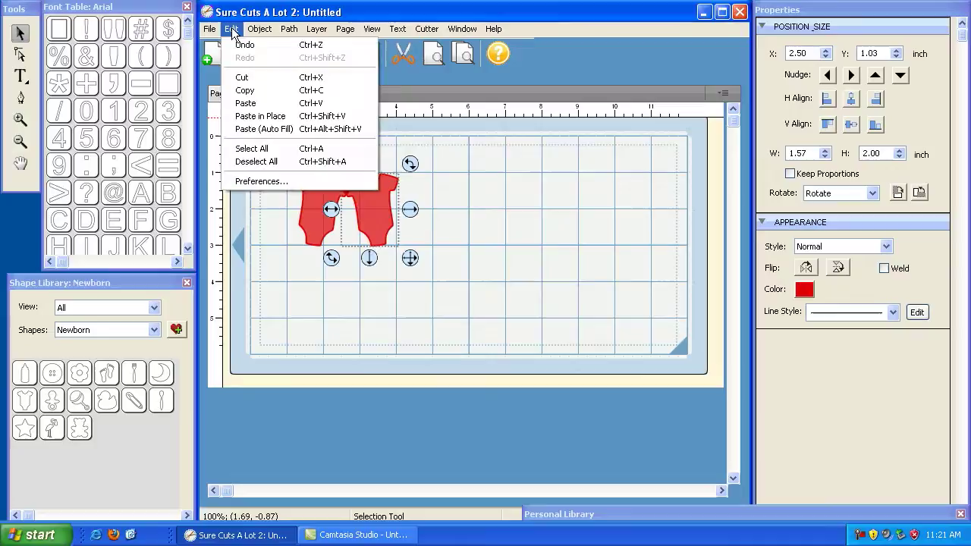
pyautogui.click(231, 28)
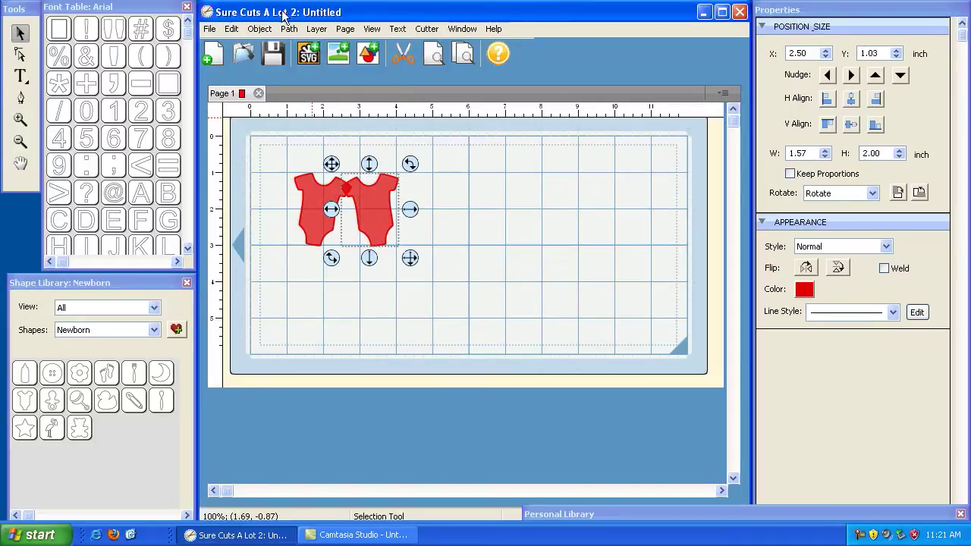
pyautogui.rightClick(373, 208)
pyautogui.click(394, 264)
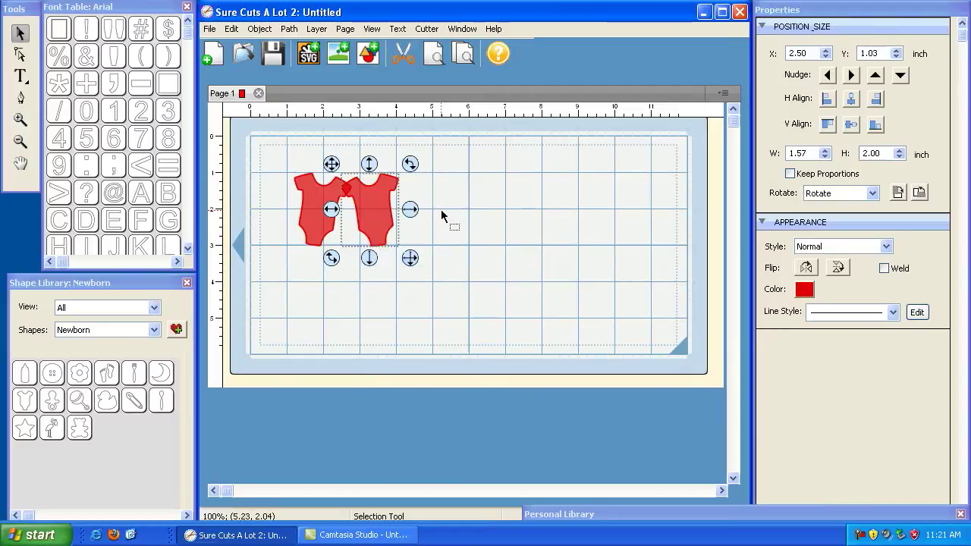
pyautogui.click(451, 203)
pyautogui.rightClick(454, 201)
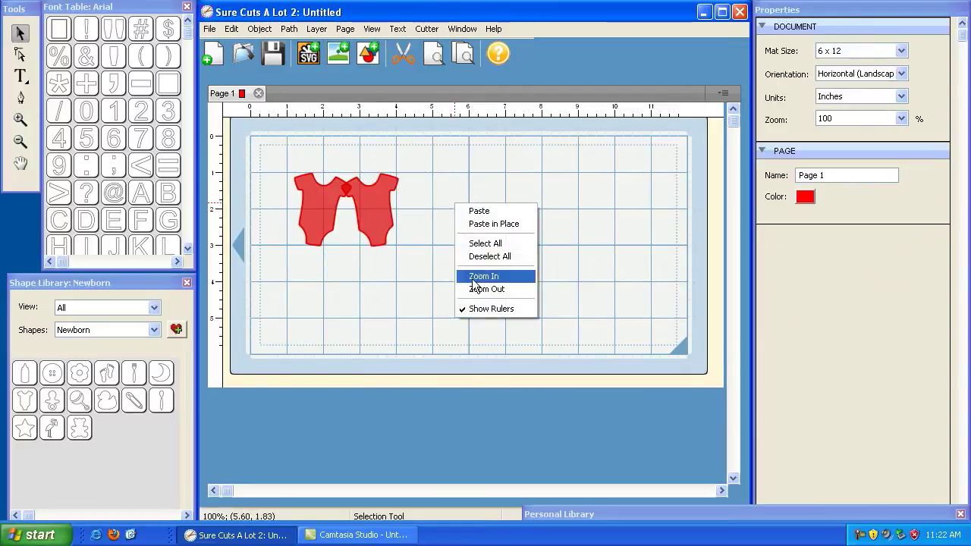
pyautogui.click(472, 211)
# Move the pasted onesie to the right end of the row and adjust its tilt and position
pyautogui.moveTo(343, 176); pyautogui.dragTo(422, 183)
pyautogui.click(364, 203)
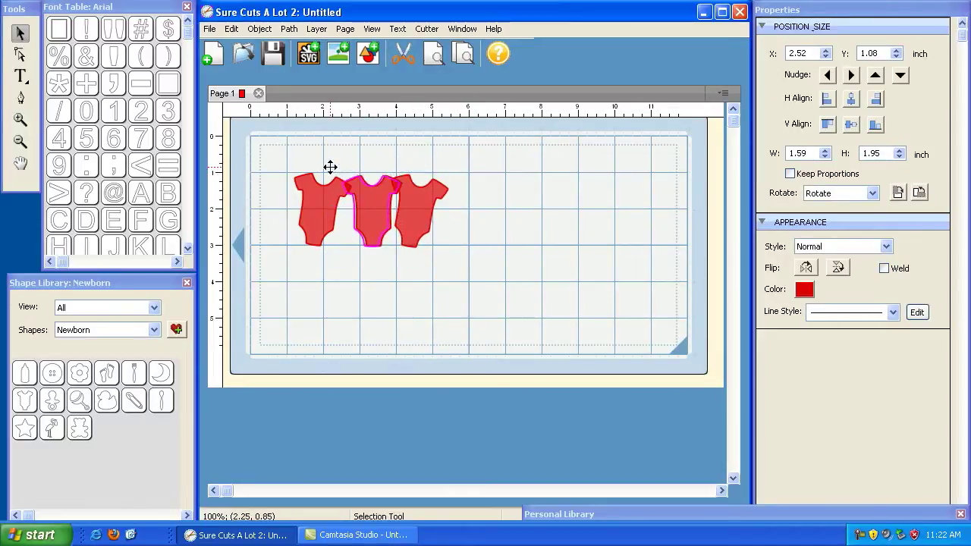
pyautogui.click(445, 196)
pyautogui.moveTo(460, 164); pyautogui.dragTo(459, 158)
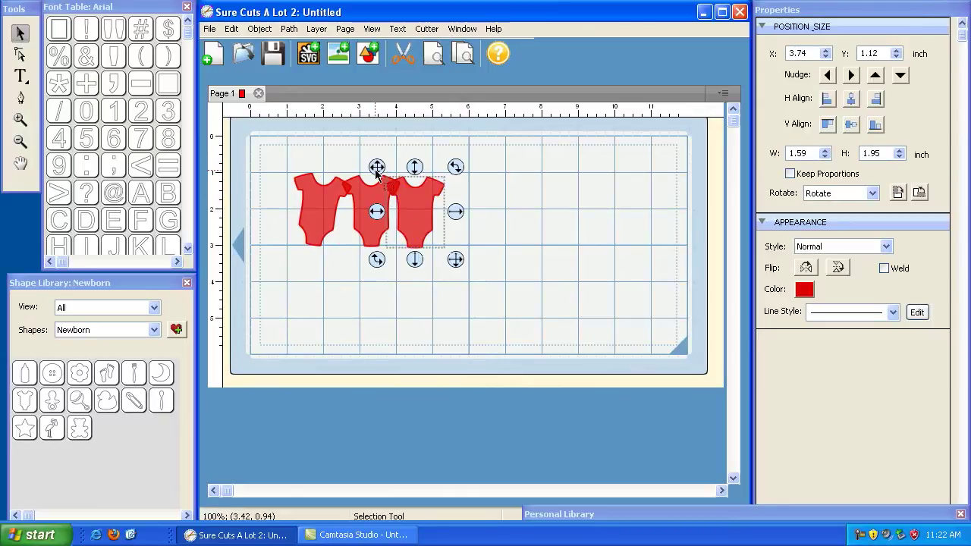
pyautogui.moveTo(377, 167); pyautogui.dragTo(379, 168)
pyautogui.click(444, 192)
pyautogui.click(444, 192)
pyautogui.click(481, 206)
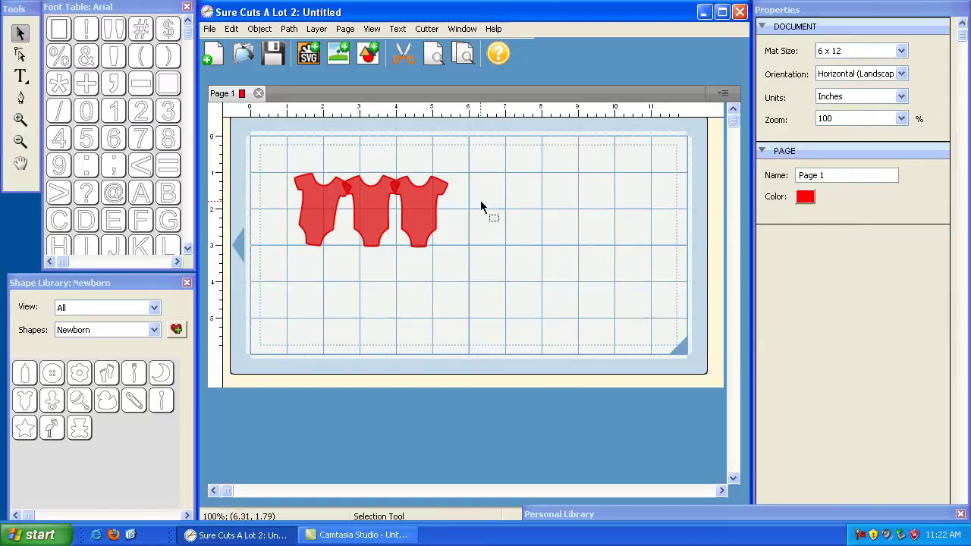
# Rotate the left onesie back upright, then box-select all three onesies
pyautogui.click(321, 197)
pyautogui.moveTo(365, 162); pyautogui.dragTo(365, 157)
pyautogui.moveTo(281, 165); pyautogui.dragTo(282, 162)
pyautogui.click(472, 283)
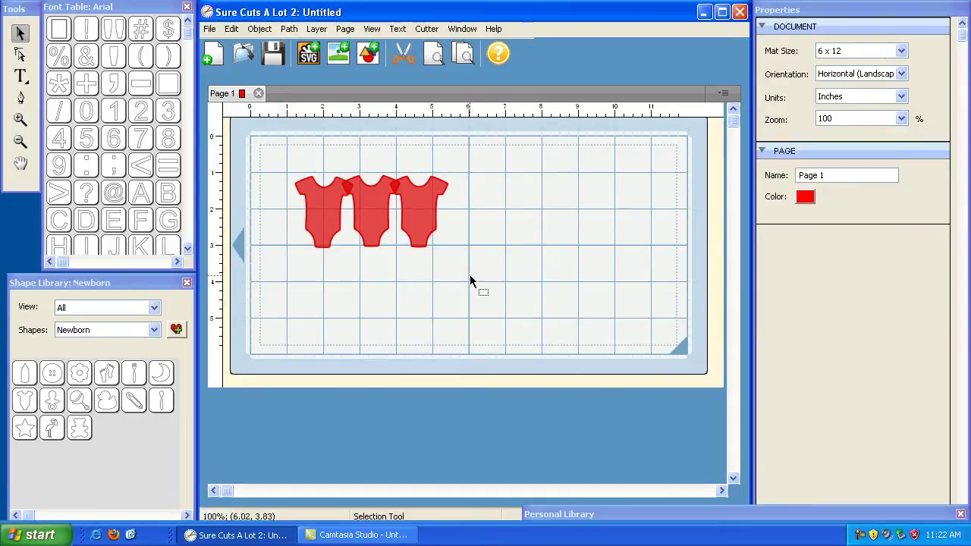
pyautogui.moveTo(460, 278); pyautogui.dragTo(285, 162)
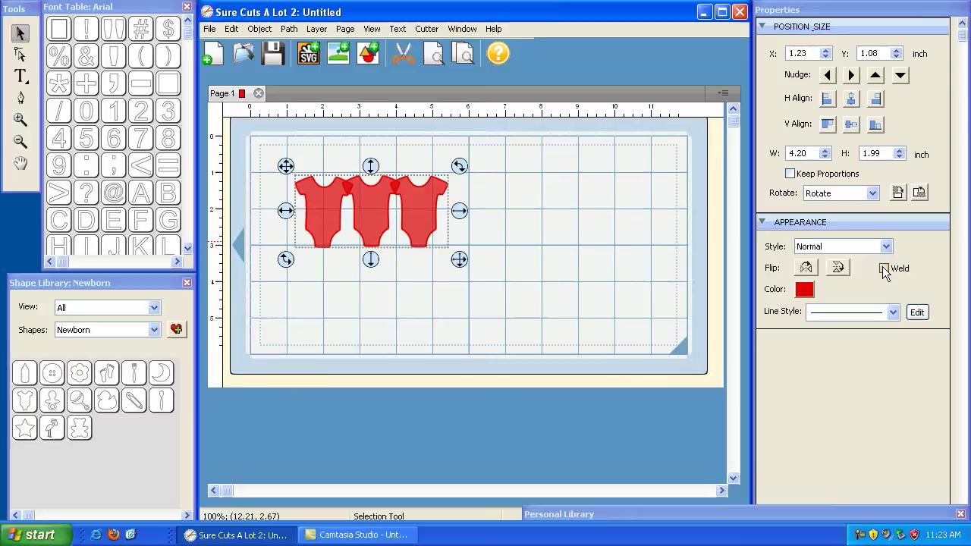
pyautogui.click(534, 239)
pyautogui.click(409, 194)
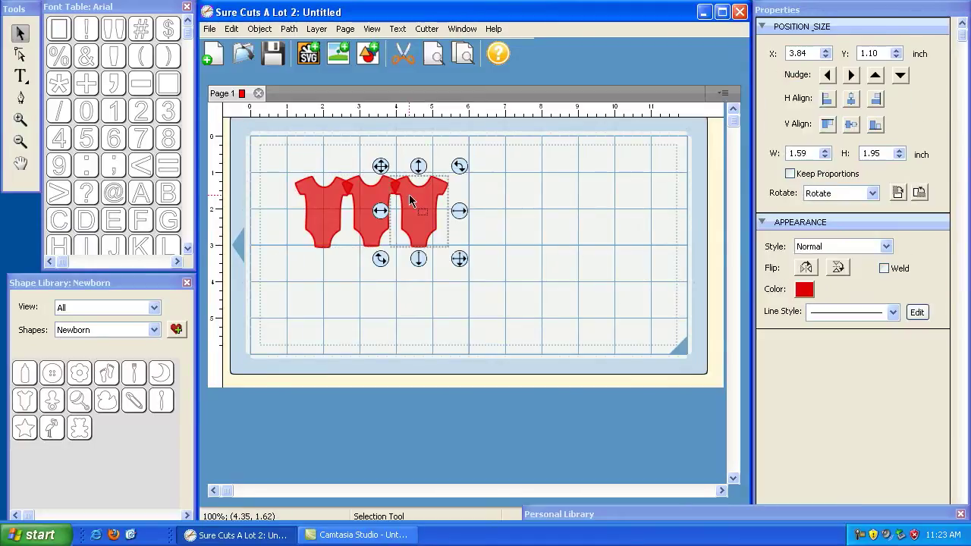
pyautogui.click(543, 300)
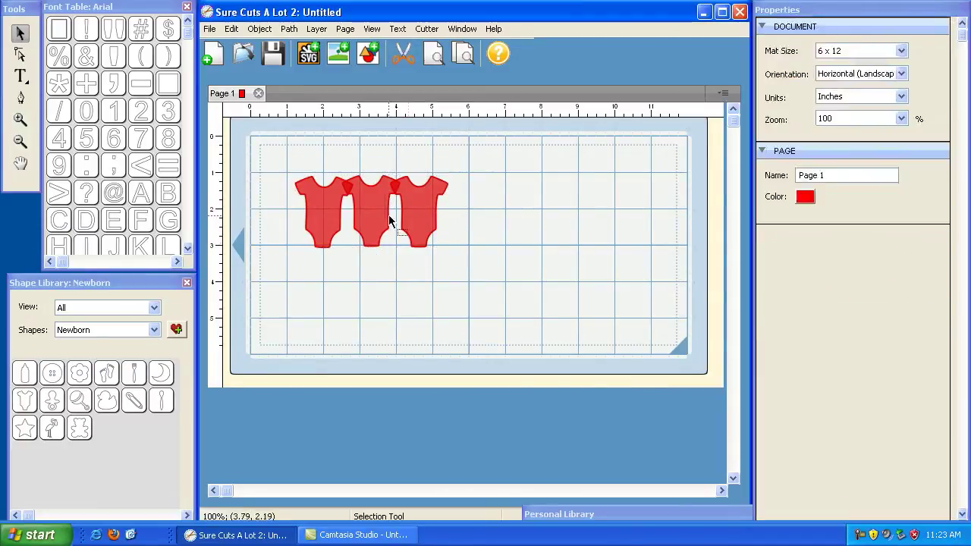
pyautogui.hotkey('ctrl', 'a')
pyautogui.click(362, 275)
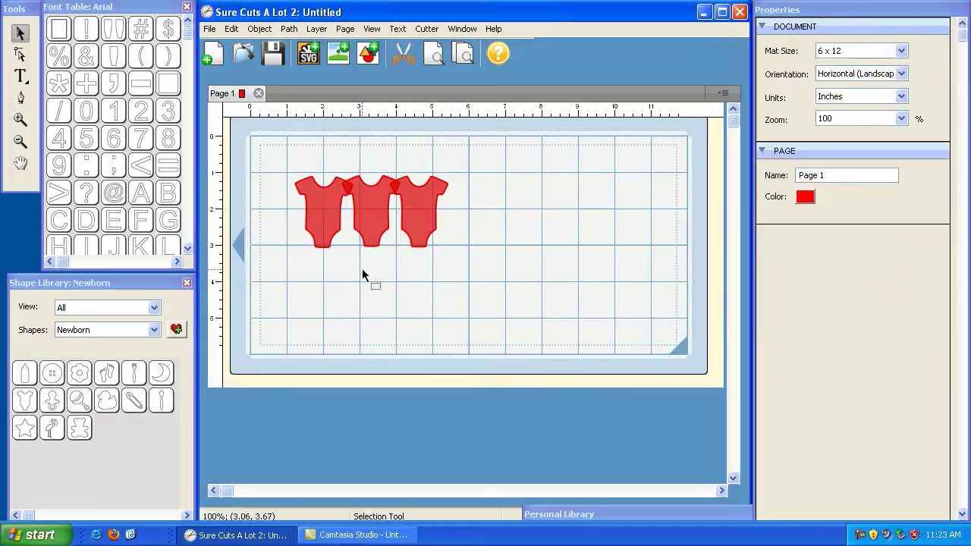
pyautogui.click(326, 213)
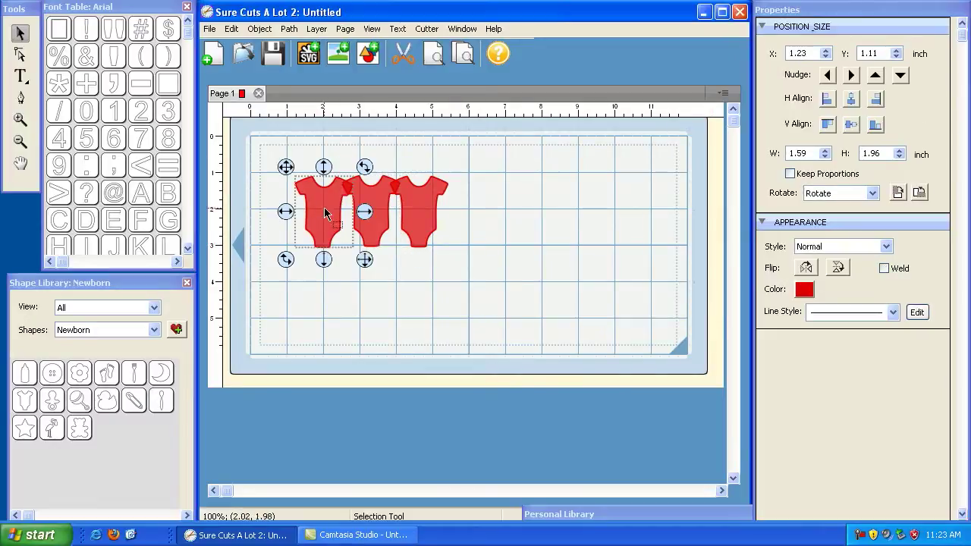
pyautogui.click(568, 289)
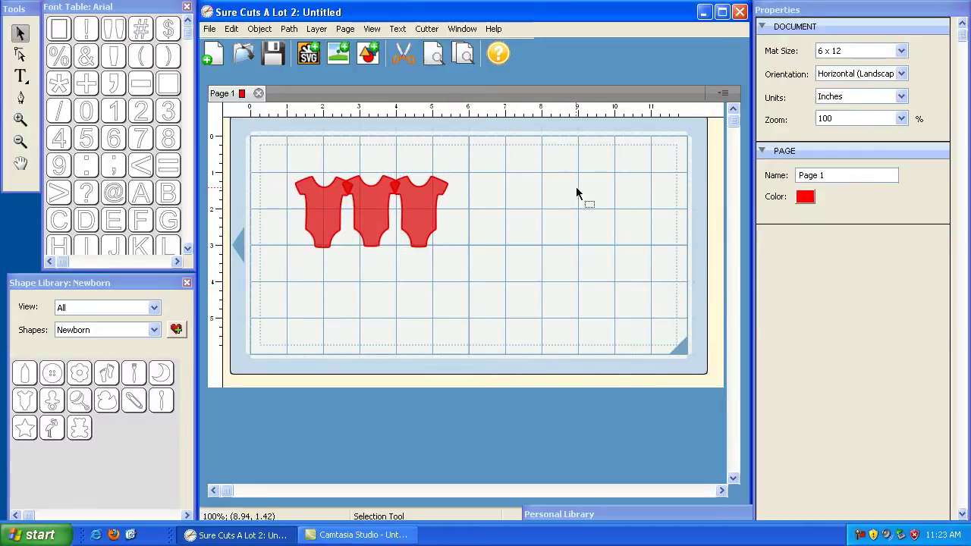
pyautogui.click(435, 55)
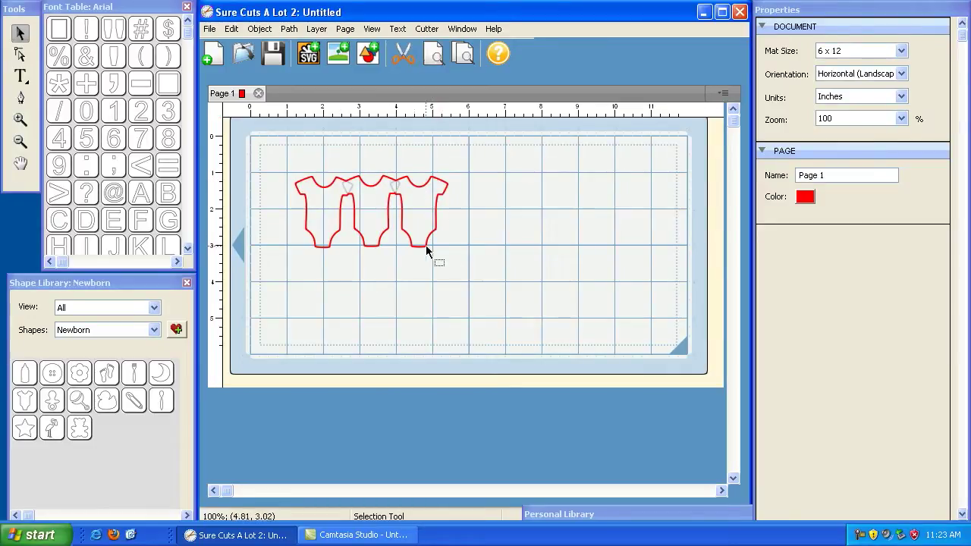
pyautogui.hotkey('ctrl', 'p')
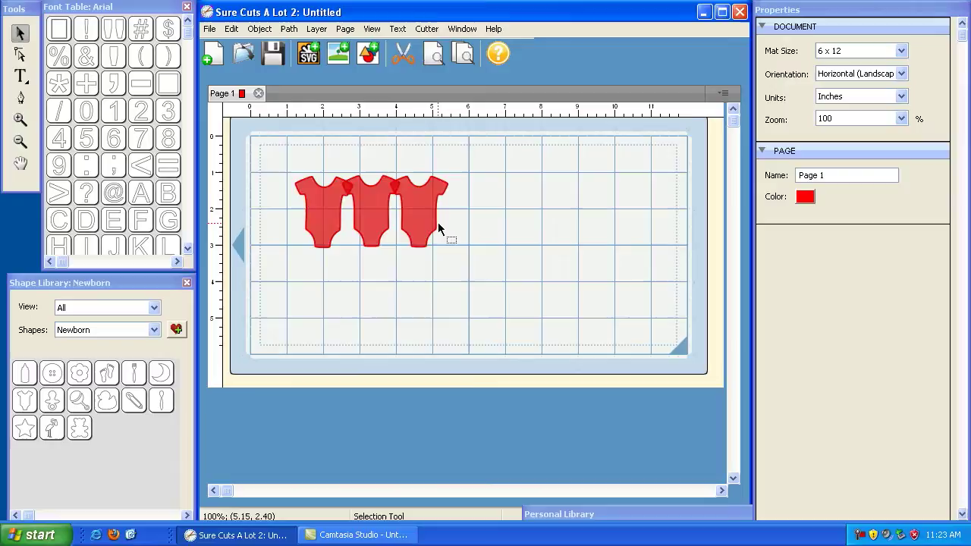
pyautogui.click(430, 217)
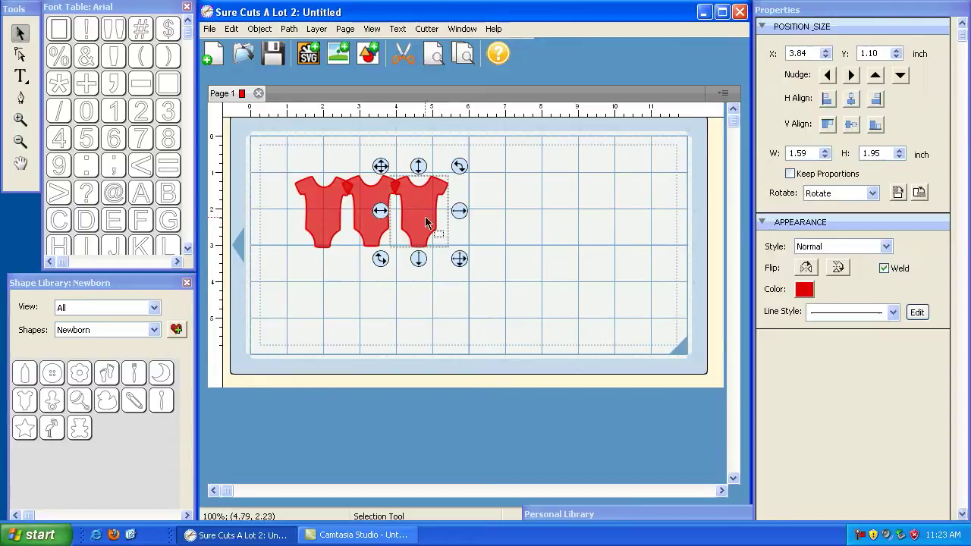
pyautogui.click(359, 207)
pyautogui.click(321, 205)
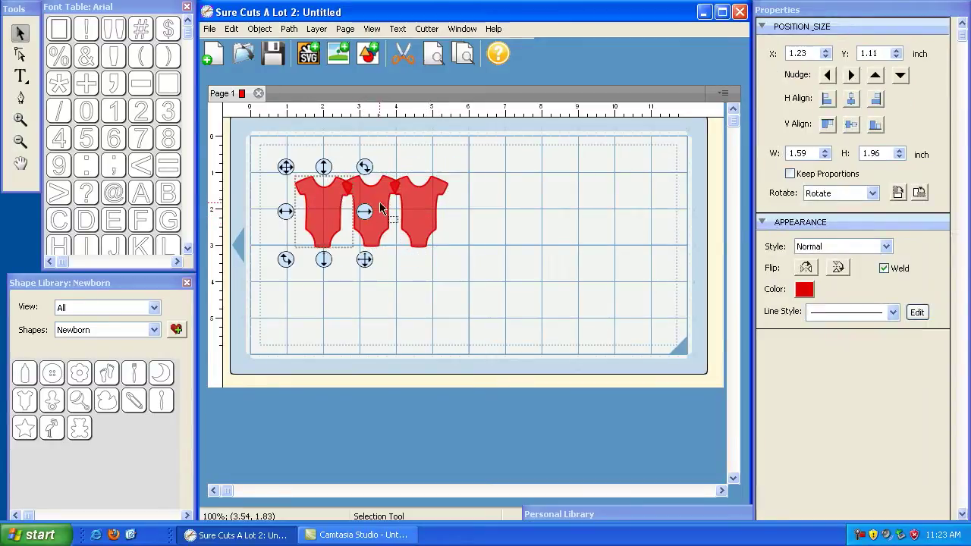
pyautogui.click(410, 202)
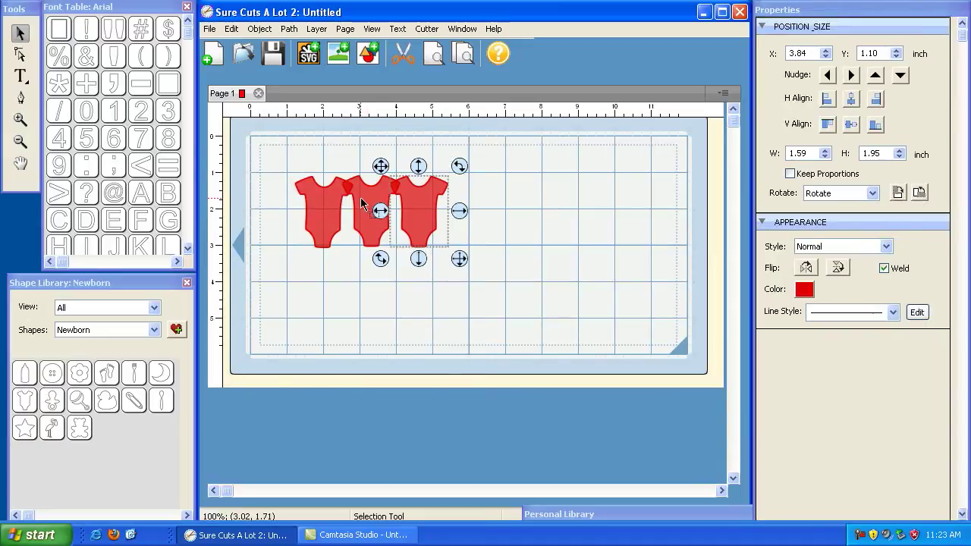
pyautogui.click(367, 208)
pyautogui.click(327, 200)
pyautogui.click(434, 272)
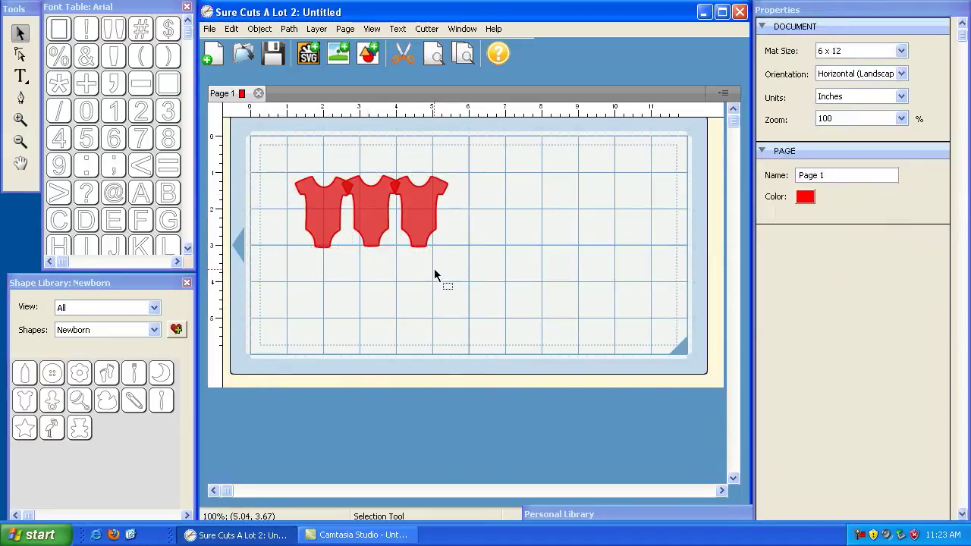
pyautogui.click(288, 28)
# Select the three onesies and merge them with Path > Union
pyautogui.moveTo(317, 28)
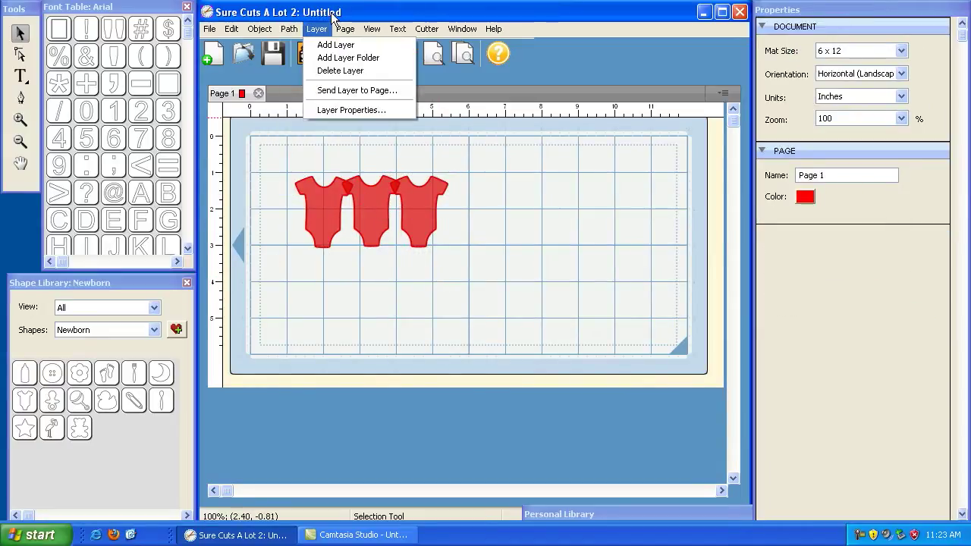
pyautogui.click(331, 14)
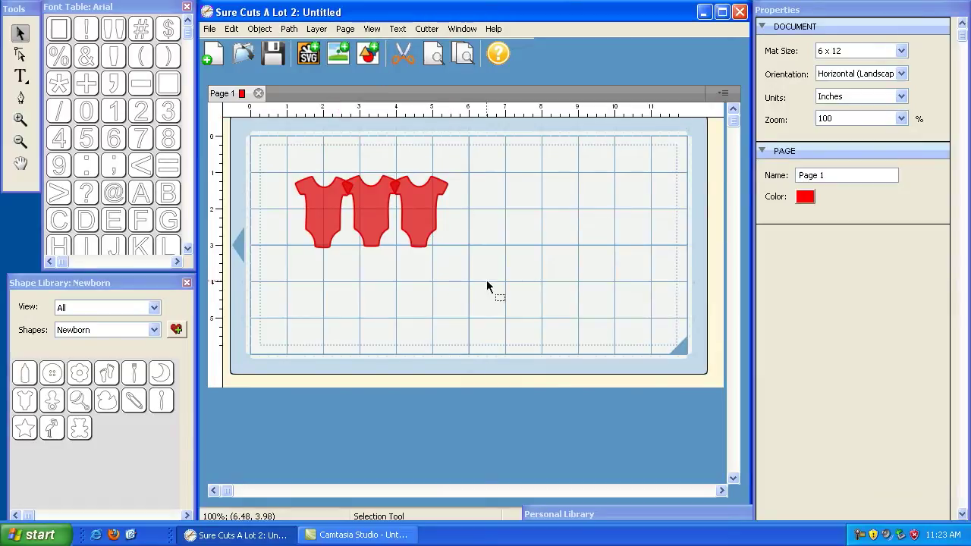
pyautogui.moveTo(487, 278); pyautogui.dragTo(524, 293)
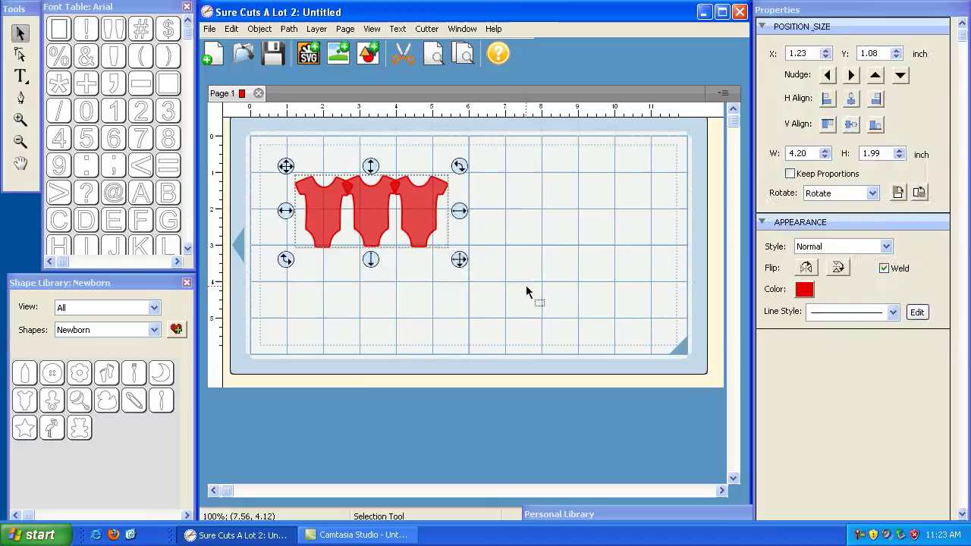
pyautogui.click(288, 28)
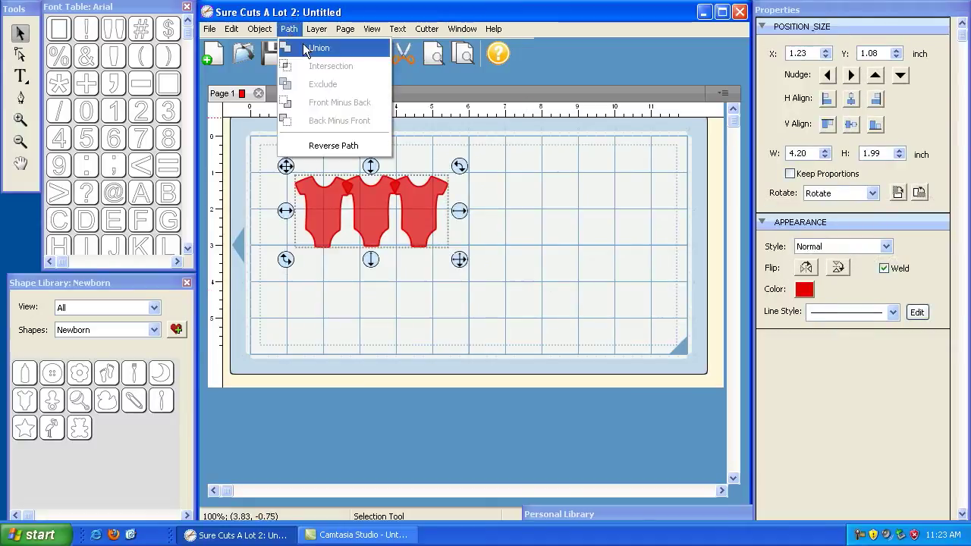
pyautogui.click(306, 48)
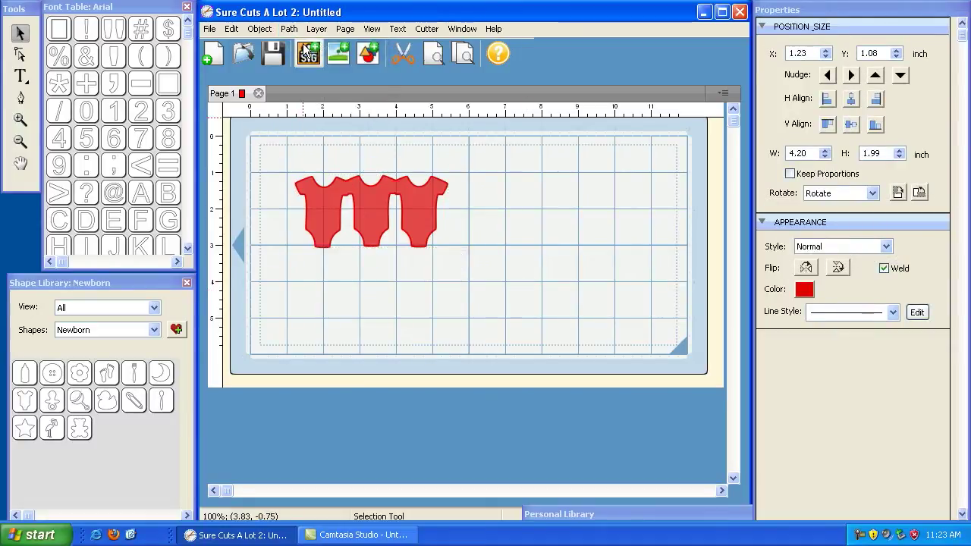
# Check the onesies individually, then reselect all three and apply Path > Union again
pyautogui.click(496, 223)
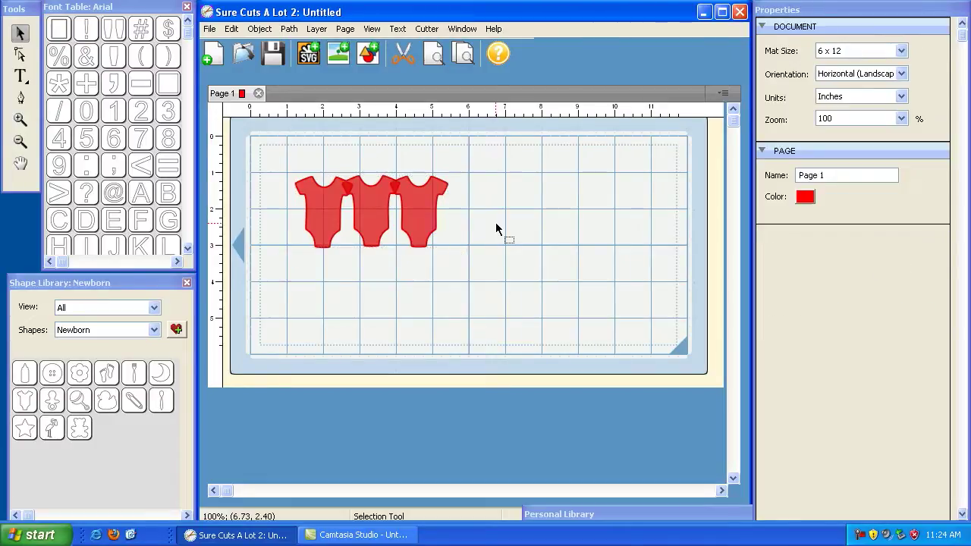
pyautogui.click(396, 192)
pyautogui.click(368, 193)
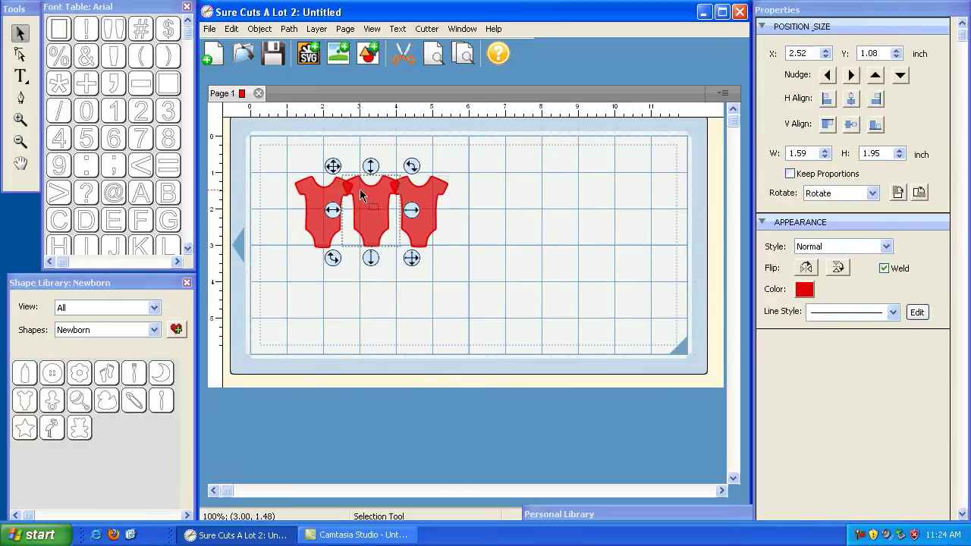
pyautogui.click(311, 195)
pyautogui.click(367, 194)
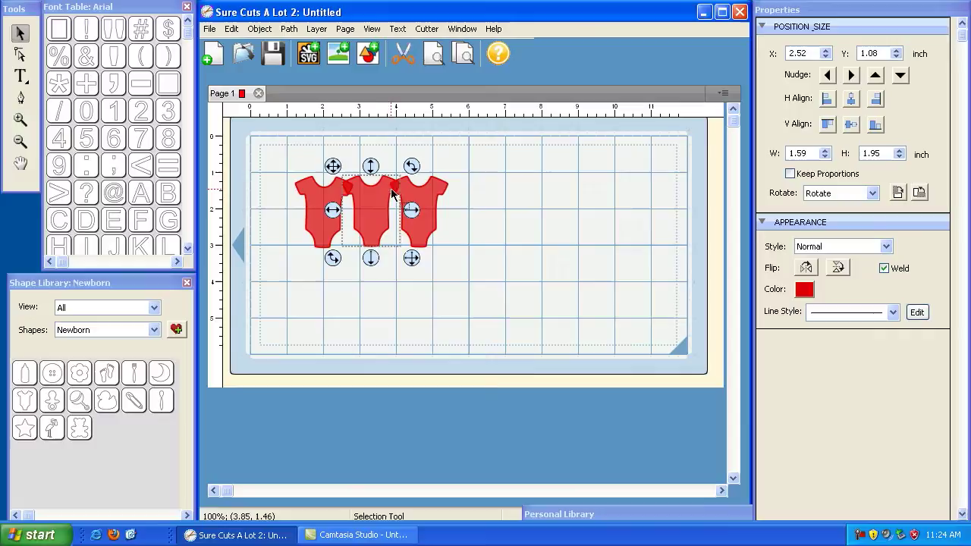
pyautogui.click(473, 272)
pyautogui.moveTo(473, 271); pyautogui.dragTo(276, 161)
pyautogui.click(293, 28)
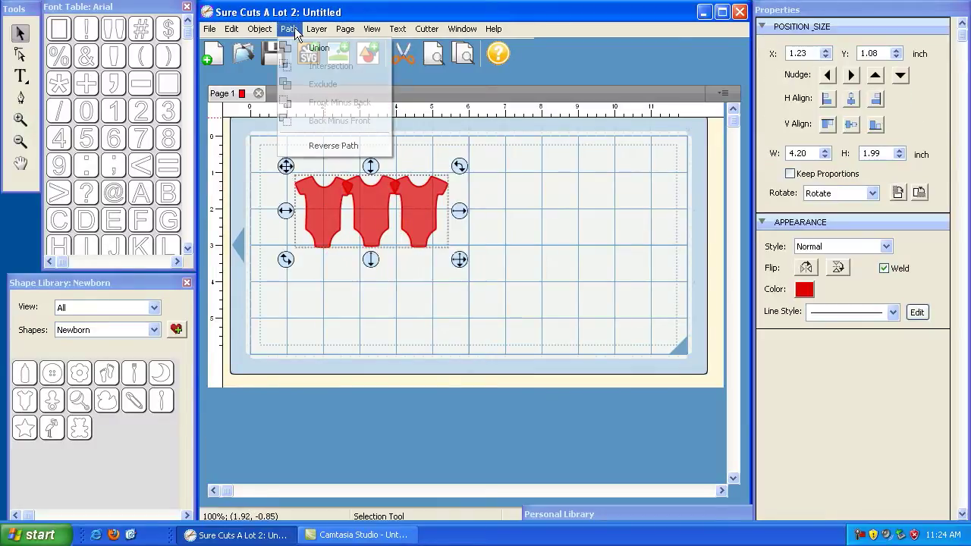
pyautogui.click(306, 50)
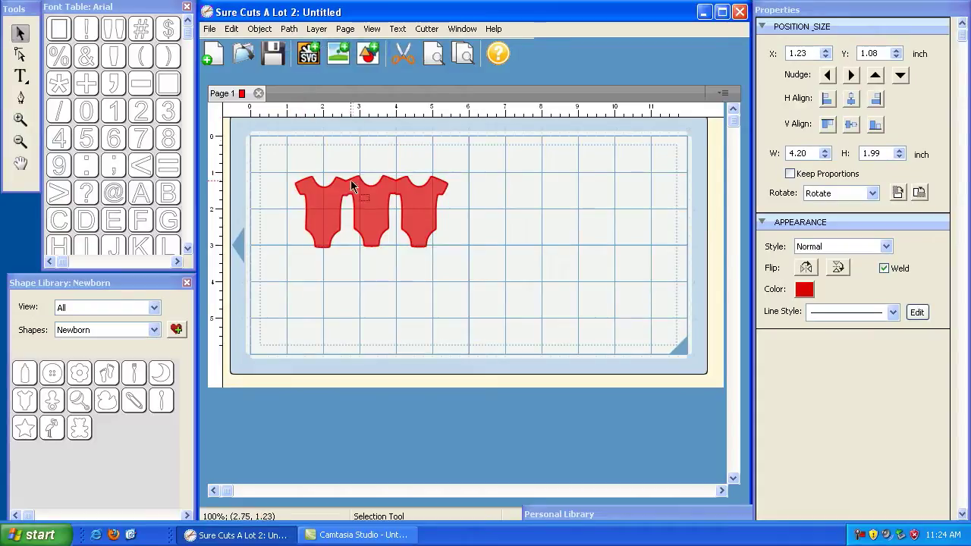
# Confirm the onesies select as one merged shape and preview it as a cut outline
pyautogui.click(325, 215)
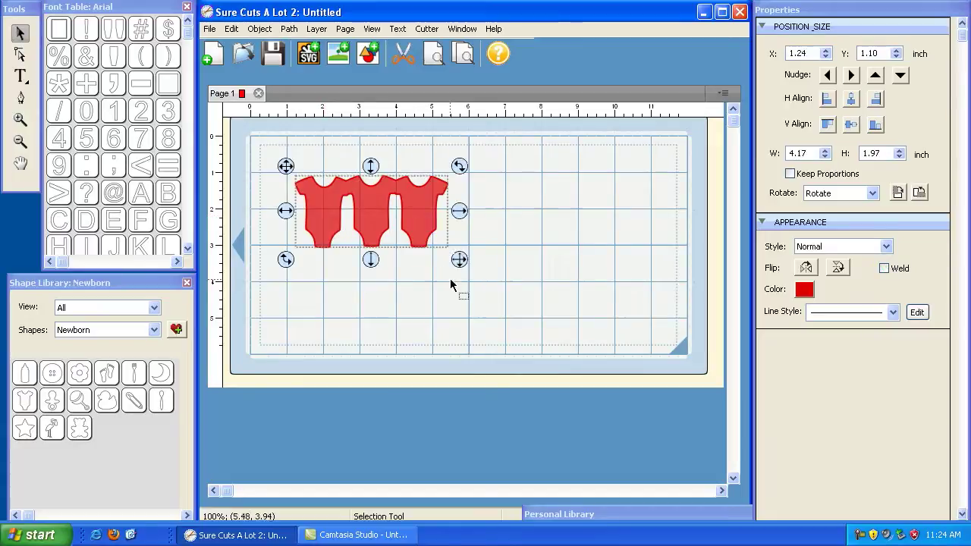
pyautogui.click(370, 271)
pyautogui.click(324, 219)
pyautogui.click(368, 231)
pyautogui.click(424, 214)
pyautogui.click(408, 303)
pyautogui.click(385, 217)
pyautogui.click(384, 317)
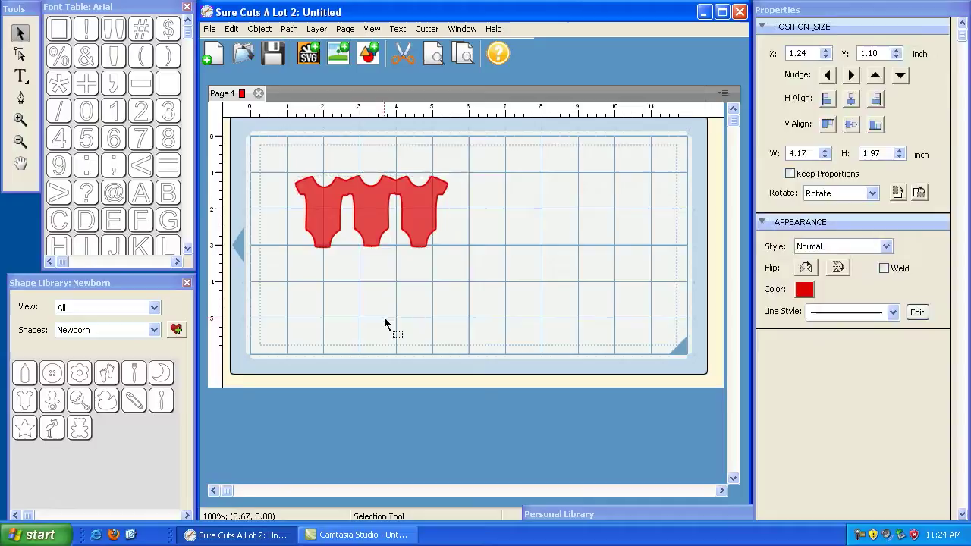
pyautogui.click(417, 218)
pyautogui.click(437, 56)
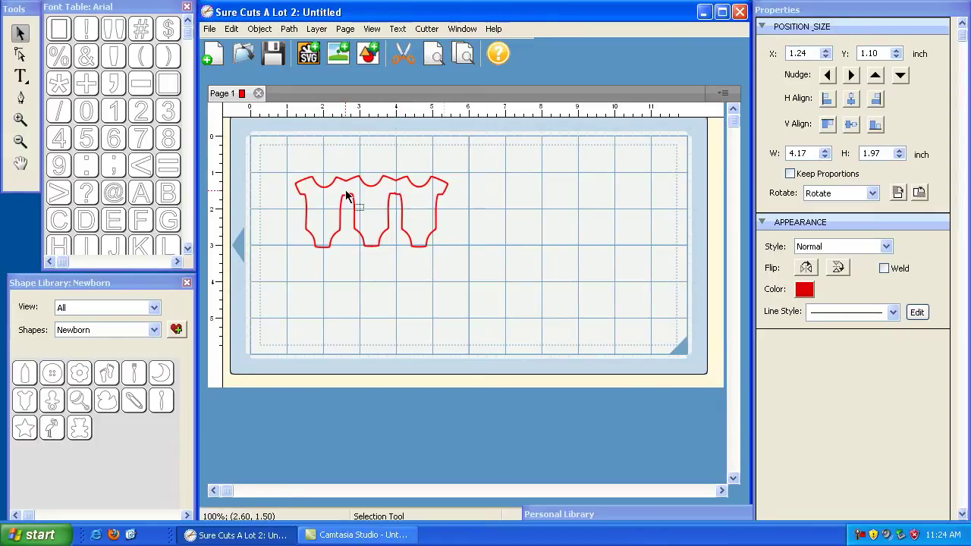
# Enlarge the merged onesie shape to 5.99 x 2.82 inches and move it to the mat's right side
pyautogui.click(421, 218)
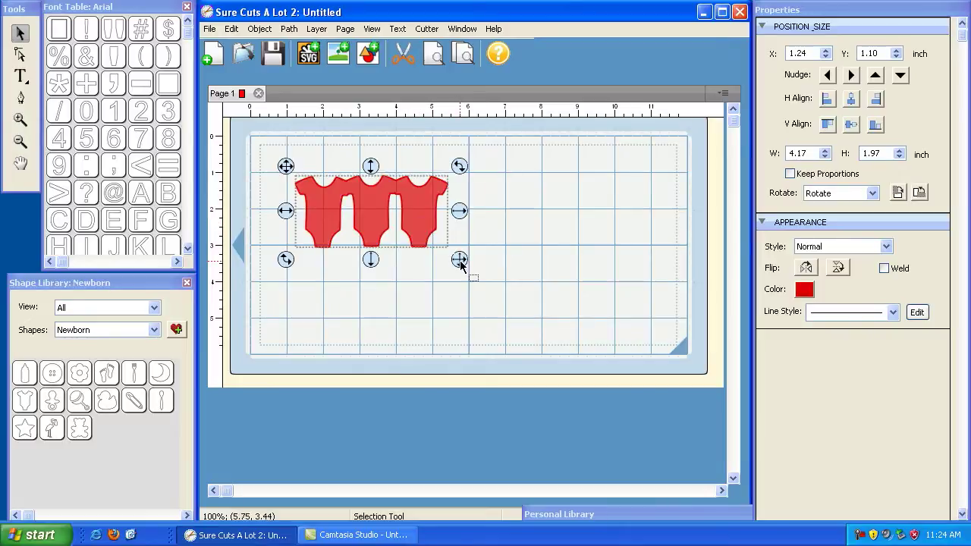
pyautogui.moveTo(459, 262); pyautogui.dragTo(525, 291)
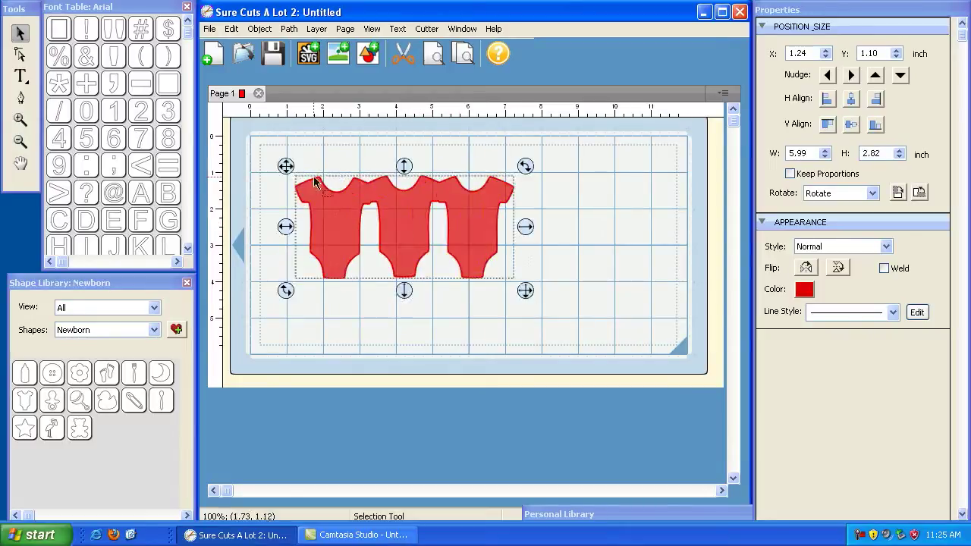
pyautogui.moveTo(286, 165); pyautogui.dragTo(440, 151)
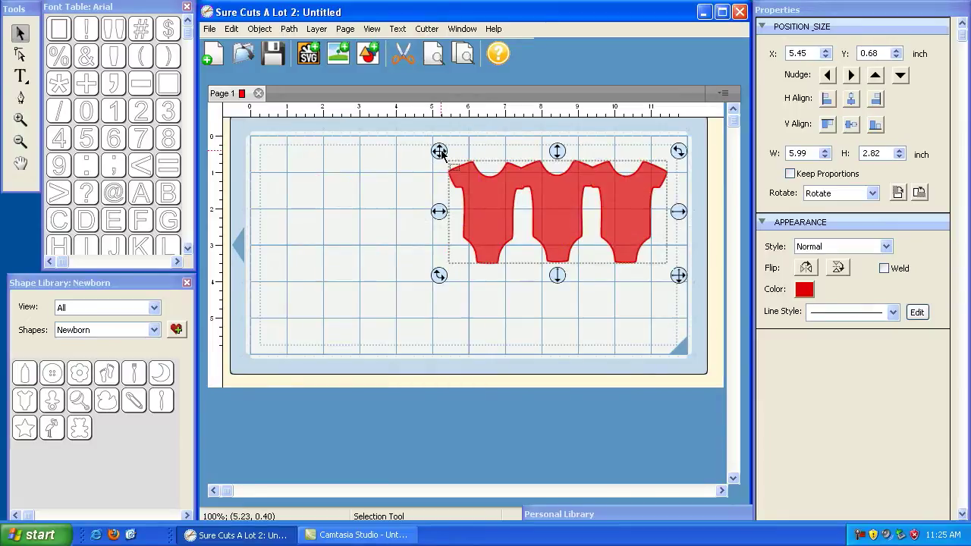
# Add a teddy bear to the mat and resize it to about 1.36 x 1.50 inches
pyautogui.click(352, 170)
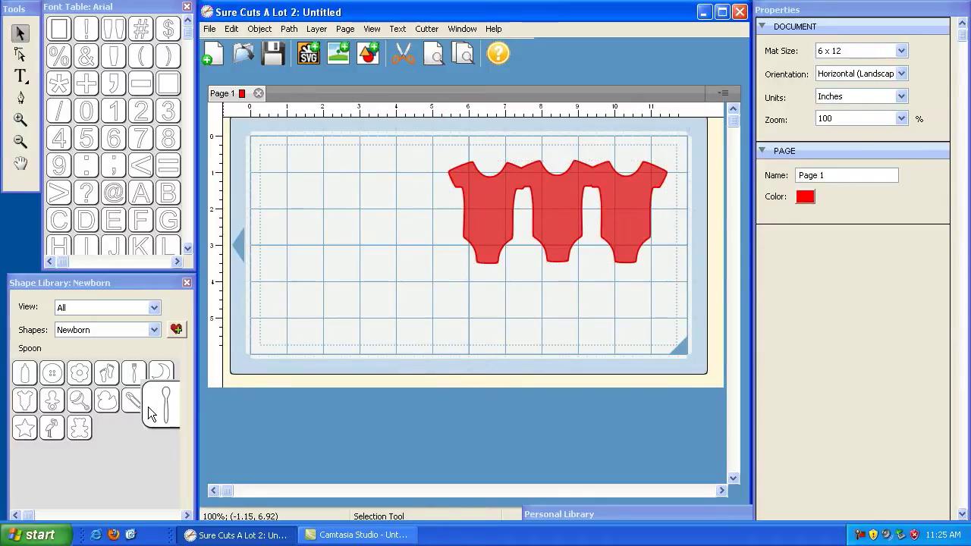
pyautogui.click(82, 429)
pyautogui.moveTo(256, 147); pyautogui.dragTo(277, 181)
pyautogui.moveTo(332, 245); pyautogui.dragTo(348, 257)
pyautogui.click(383, 279)
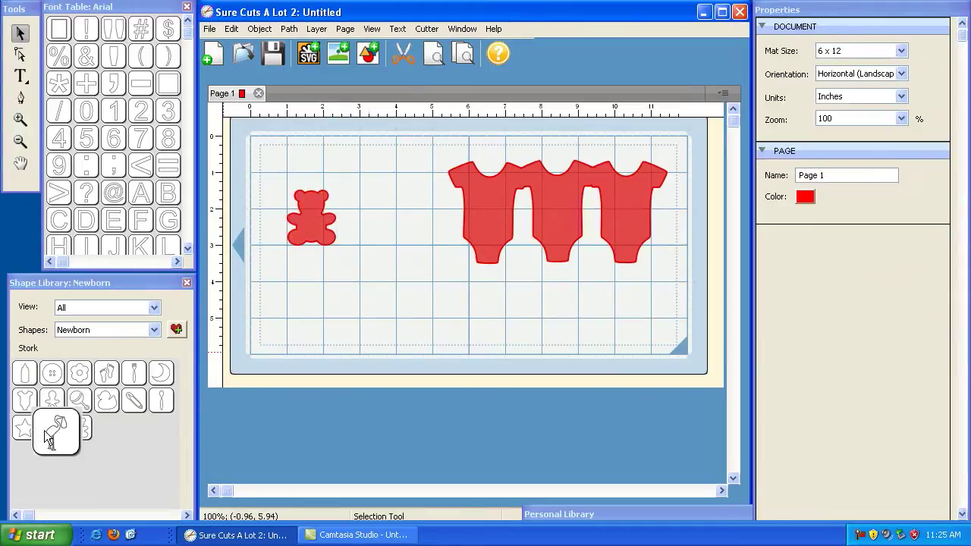
# Add a second teddy bear, size it 1.40 x 1.55 inches and place it beside the first
pyautogui.click(79, 429)
pyautogui.moveTo(320, 220); pyautogui.dragTo(330, 221)
pyautogui.moveTo(258, 147); pyautogui.dragTo(321, 180)
pyautogui.click(411, 278)
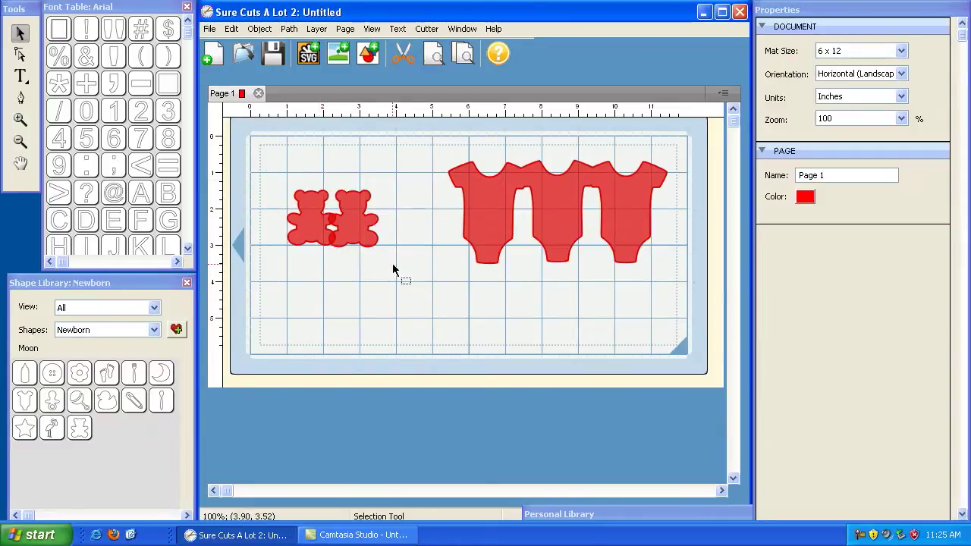
# Nudge the right bear into line with the left one, then select both bears together
pyautogui.moveTo(403, 276); pyautogui.dragTo(339, 178)
pyautogui.click(346, 289)
pyautogui.click(368, 216)
pyautogui.click(357, 225)
pyautogui.click(357, 235)
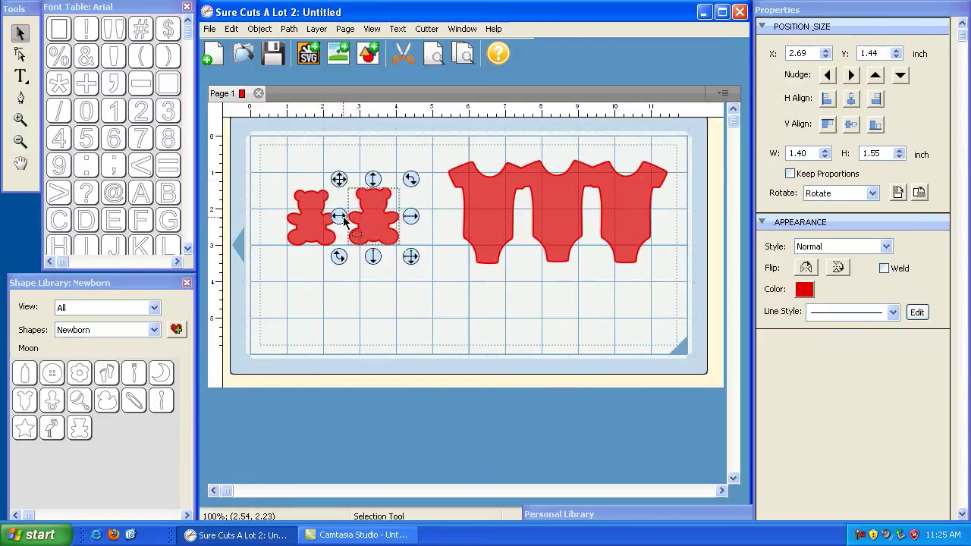
pyautogui.click(370, 271)
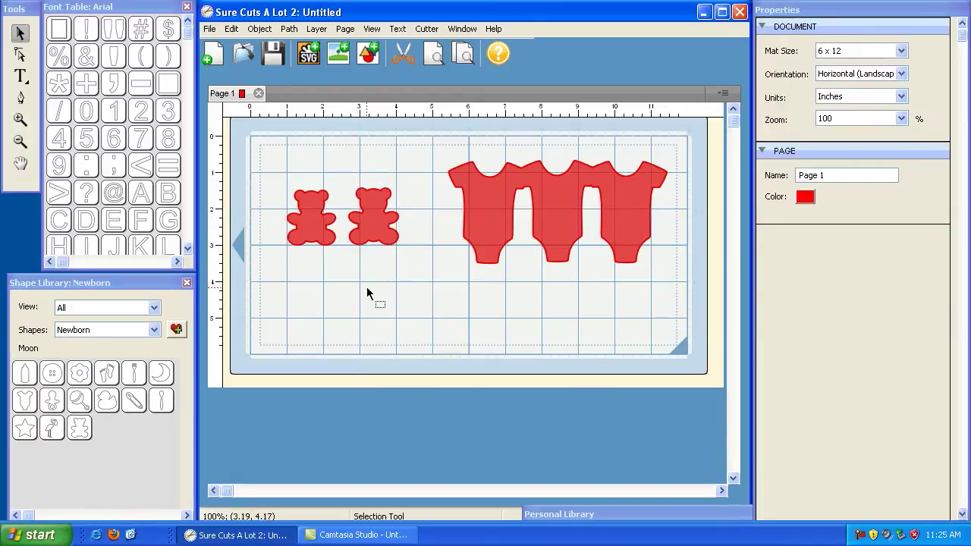
pyautogui.click(367, 228)
pyautogui.moveTo(339, 179); pyautogui.dragTo(338, 183)
pyautogui.click(416, 302)
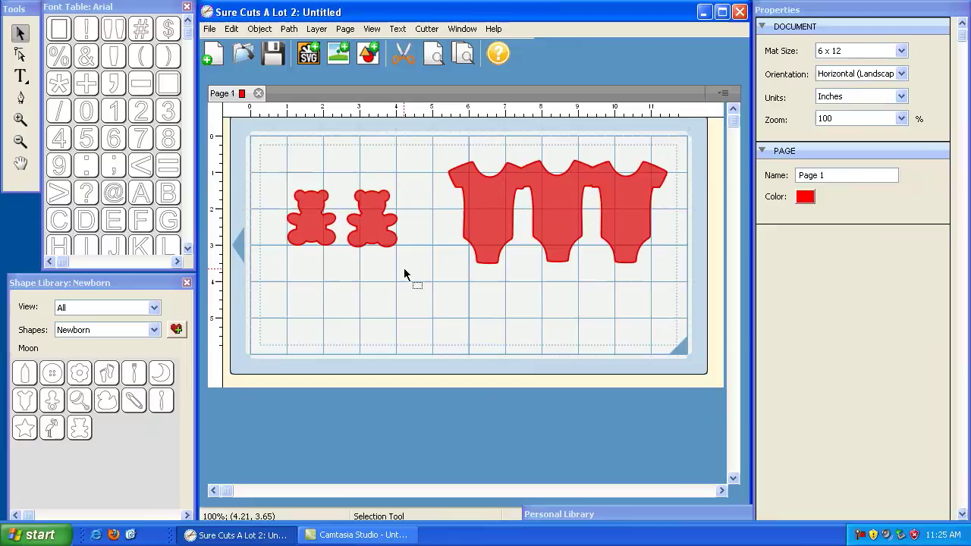
pyautogui.click(381, 243)
pyautogui.click(423, 303)
pyautogui.moveTo(422, 303); pyautogui.dragTo(274, 178)
# Merge the two teddy bears into one shape with Path > Union
pyautogui.click(288, 28)
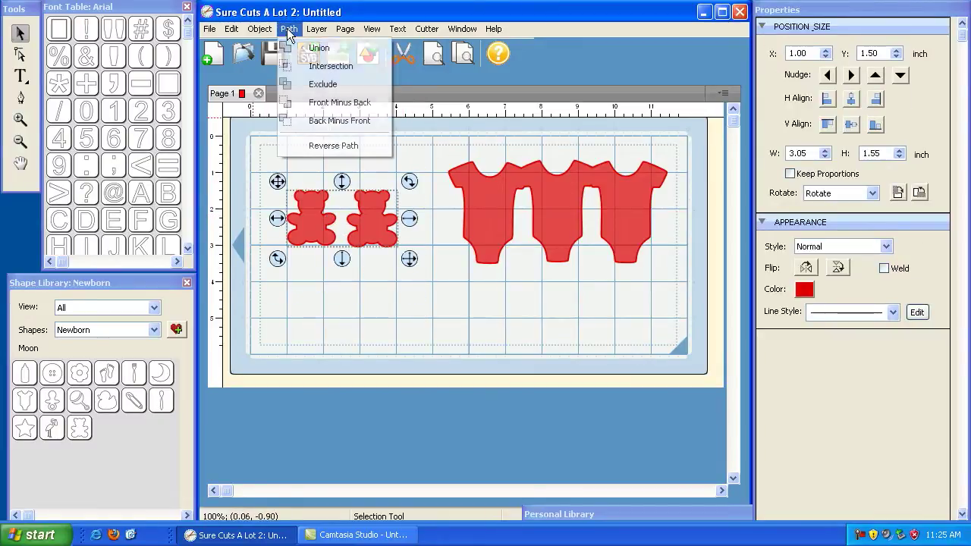
pyautogui.click(288, 46)
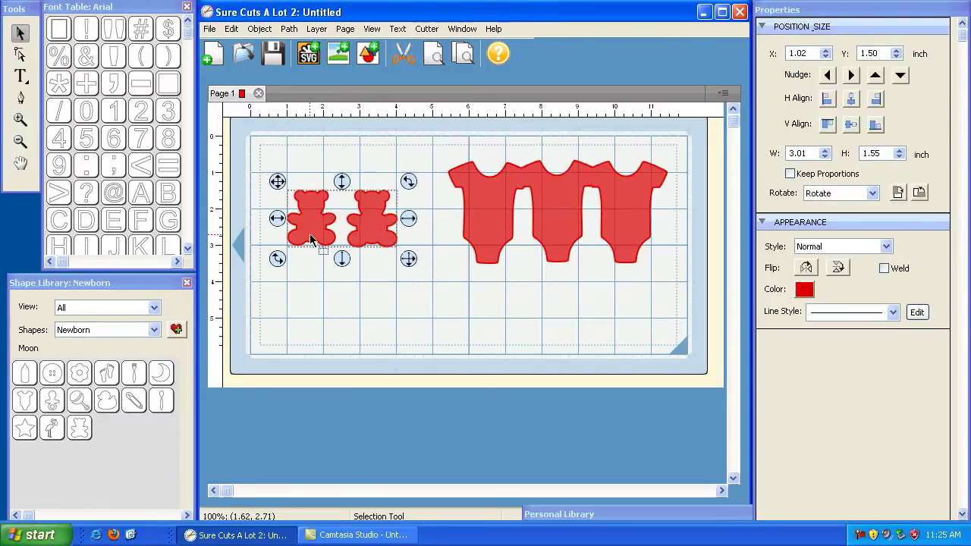
pyautogui.click(371, 239)
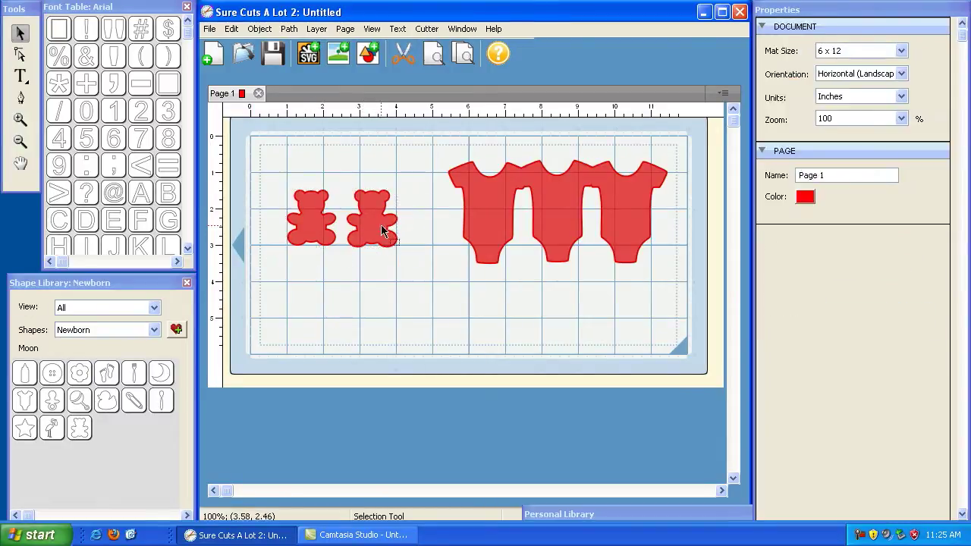
pyautogui.click(305, 229)
# Reselect the bears to check the merge, then bring up the Edit commands to undo it
pyautogui.click(308, 342)
pyautogui.click(304, 225)
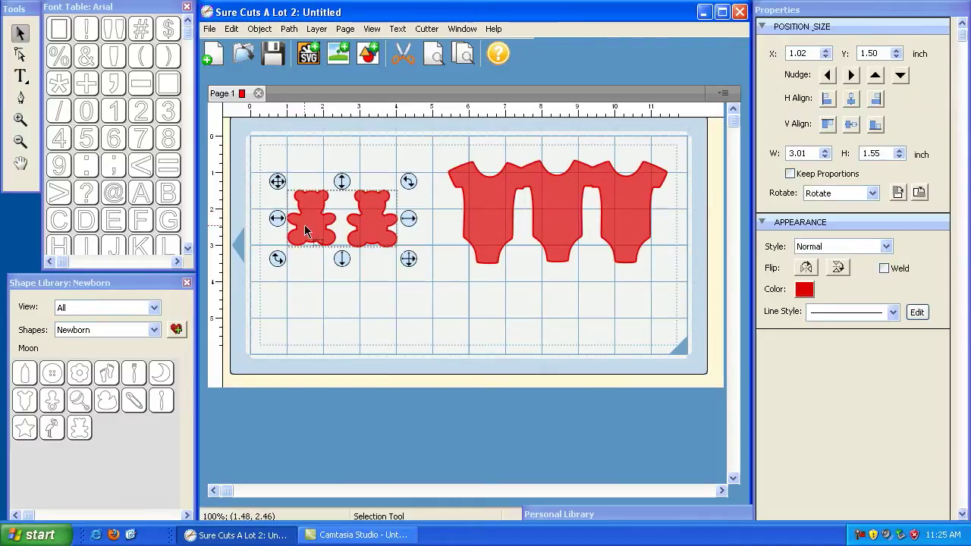
pyautogui.click(377, 237)
pyautogui.click(321, 311)
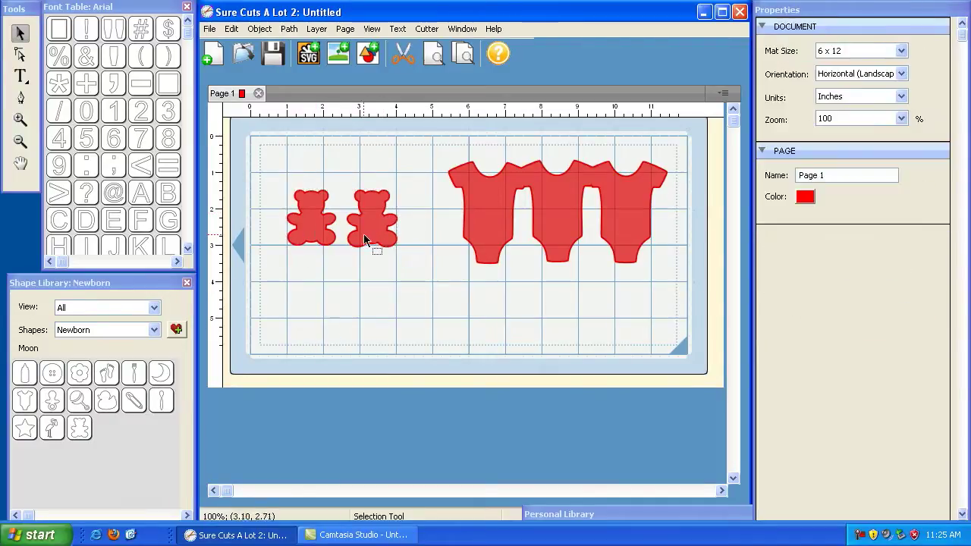
pyautogui.click(372, 237)
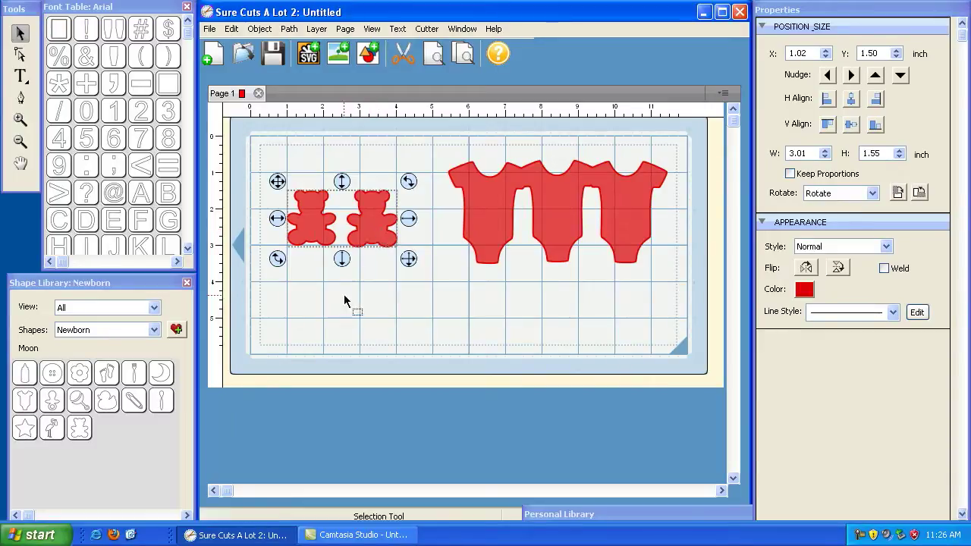
pyautogui.click(231, 29)
# Undo the bear merge, then enlarge the right bear to 2.40 inches wide and shift it left
pyautogui.click(257, 162)
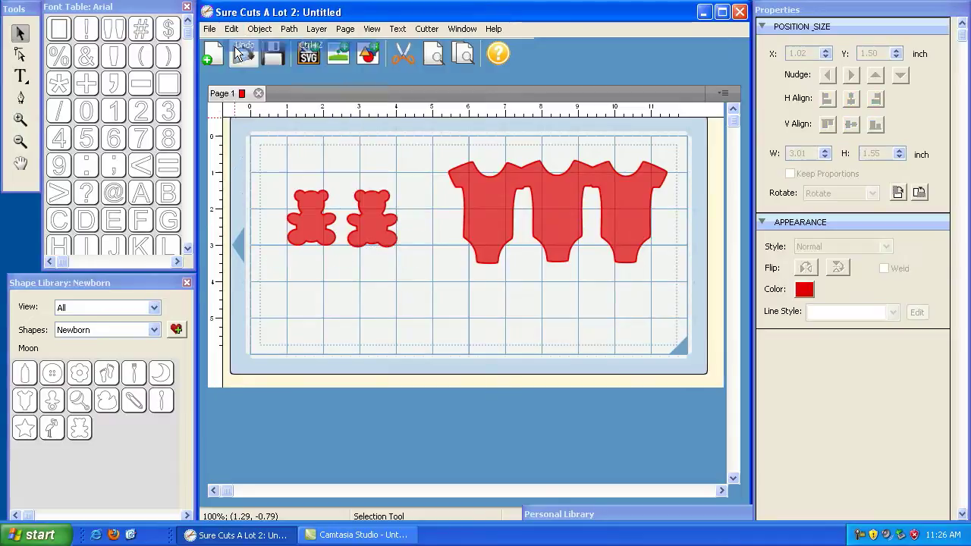
pyautogui.click(370, 222)
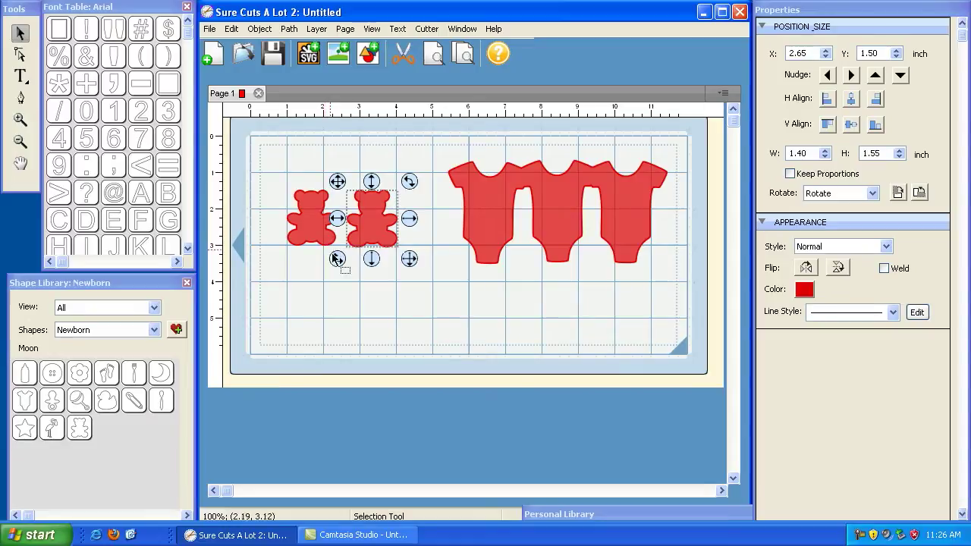
pyautogui.click(351, 252)
pyautogui.click(371, 219)
pyautogui.moveTo(409, 258); pyautogui.dragTo(442, 287)
pyautogui.moveTo(336, 179); pyautogui.dragTo(322, 178)
pyautogui.click(310, 264)
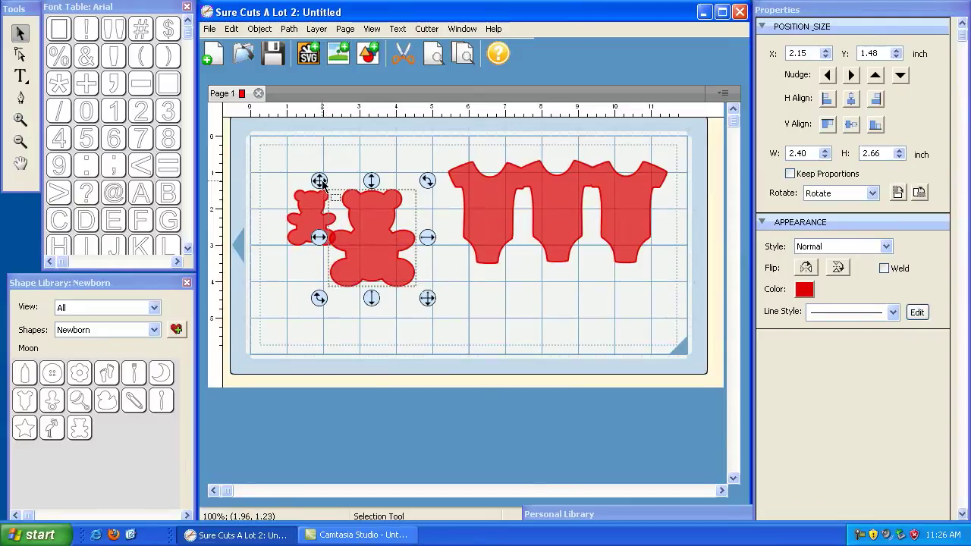
pyautogui.click(300, 270)
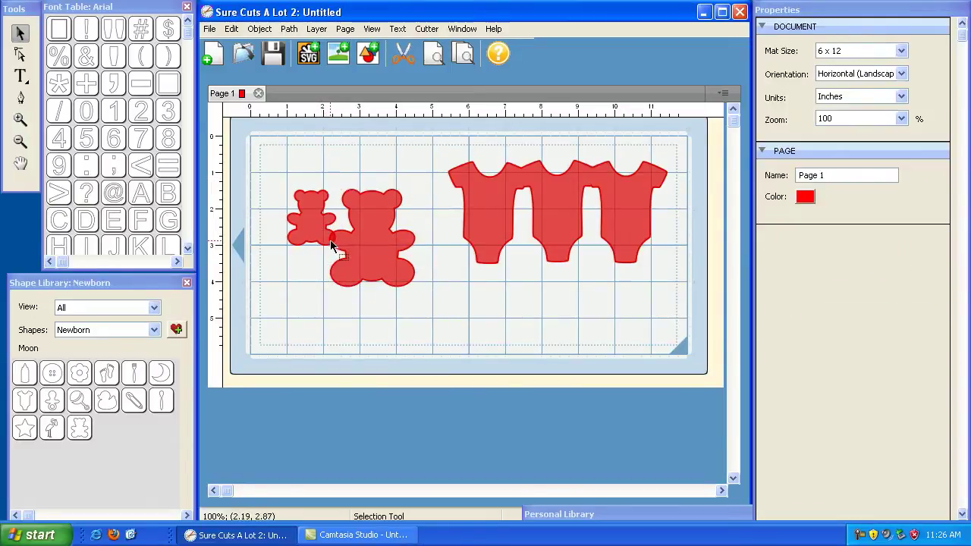
# Unite both bears with Path > Union, enlarge the result to 4.72 inches wide and move it top-left
pyautogui.moveTo(377, 309); pyautogui.dragTo(268, 165)
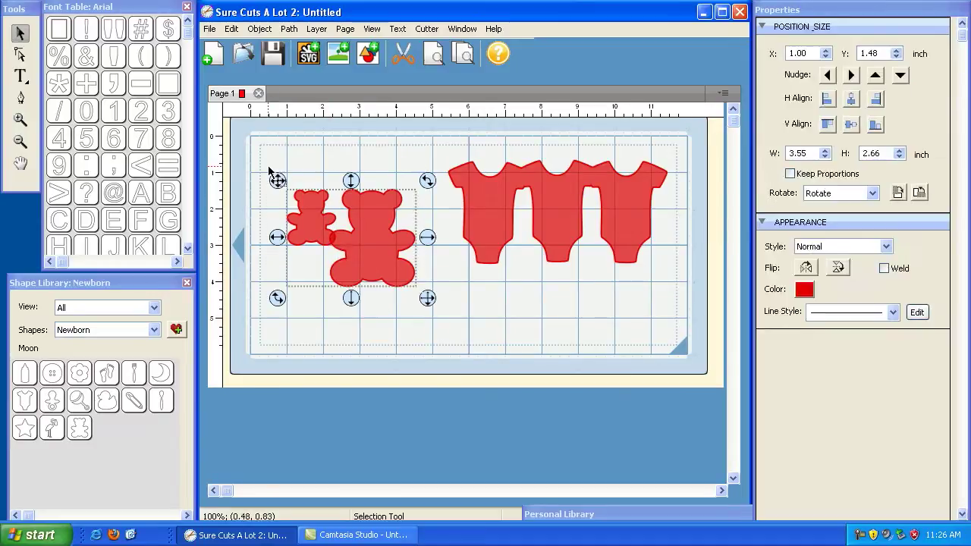
pyautogui.click(287, 29)
pyautogui.click(314, 43)
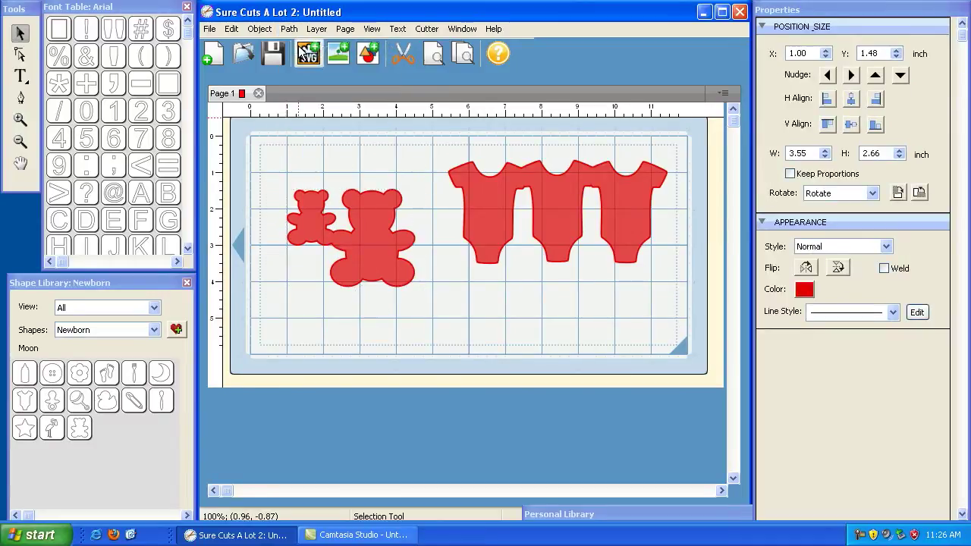
pyautogui.click(333, 241)
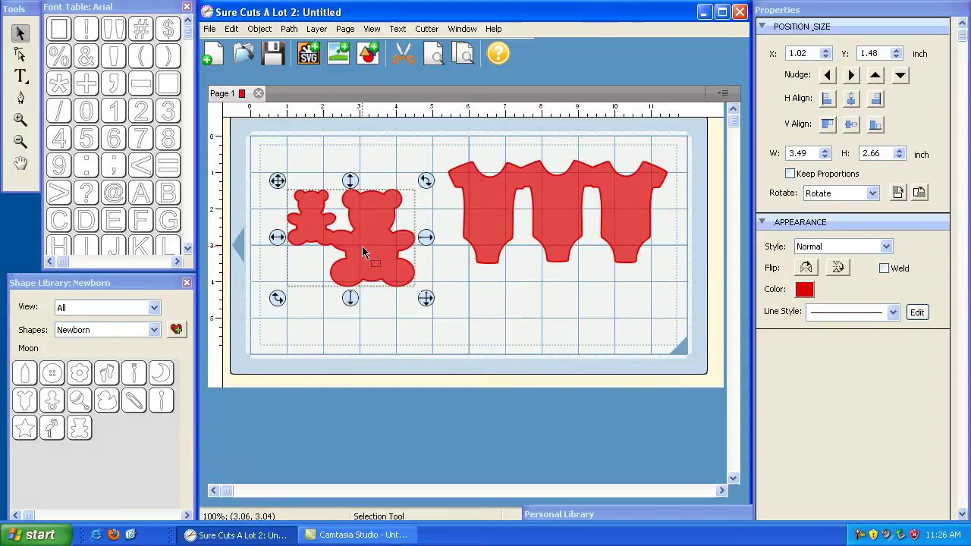
pyautogui.moveTo(426, 298); pyautogui.dragTo(468, 334)
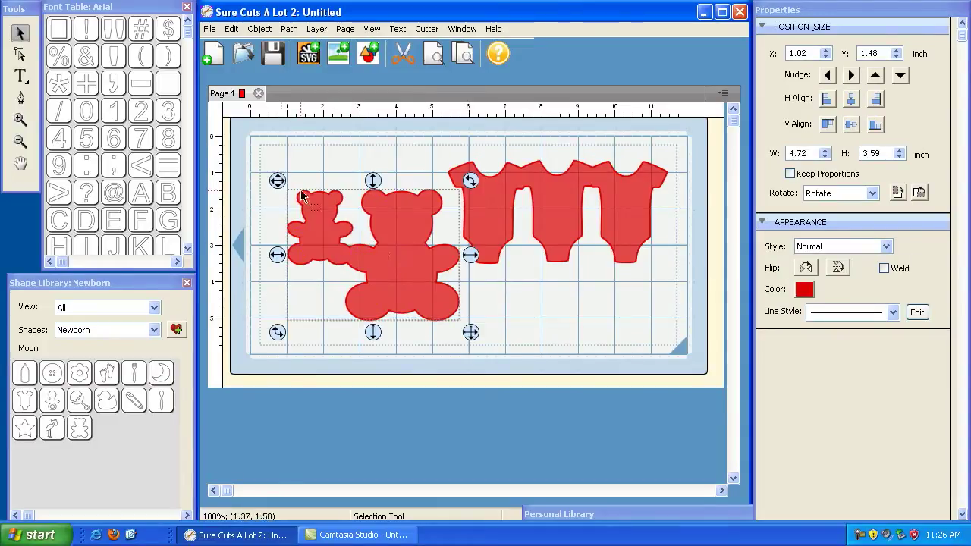
pyautogui.moveTo(281, 180); pyautogui.dragTo(259, 143)
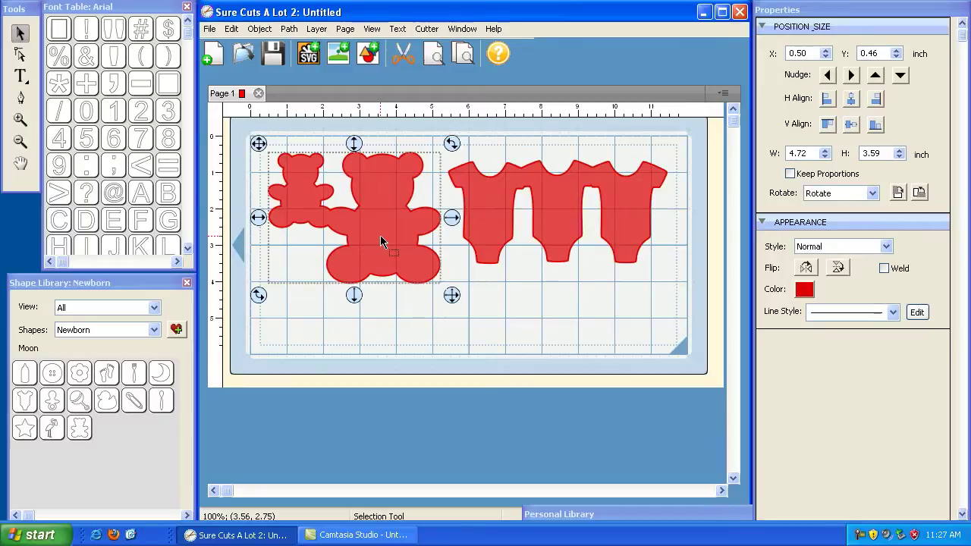
# Delete the united bear shape and the welded onesies
pyautogui.press('Delete')
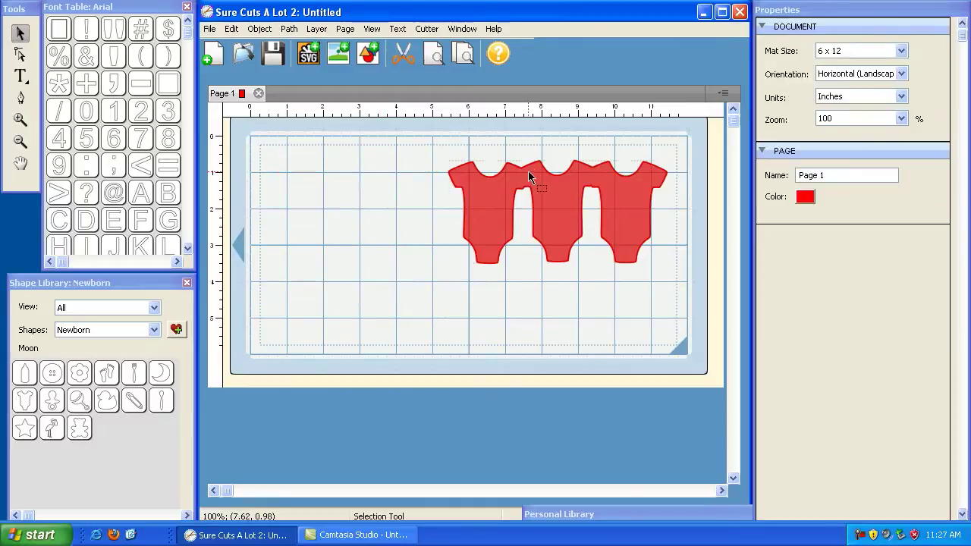
pyautogui.click(528, 171)
pyautogui.press('Delete')
# Write 'BABY' with the Type tool and enlarge it to fill most of the mat
pyautogui.click(20, 76)
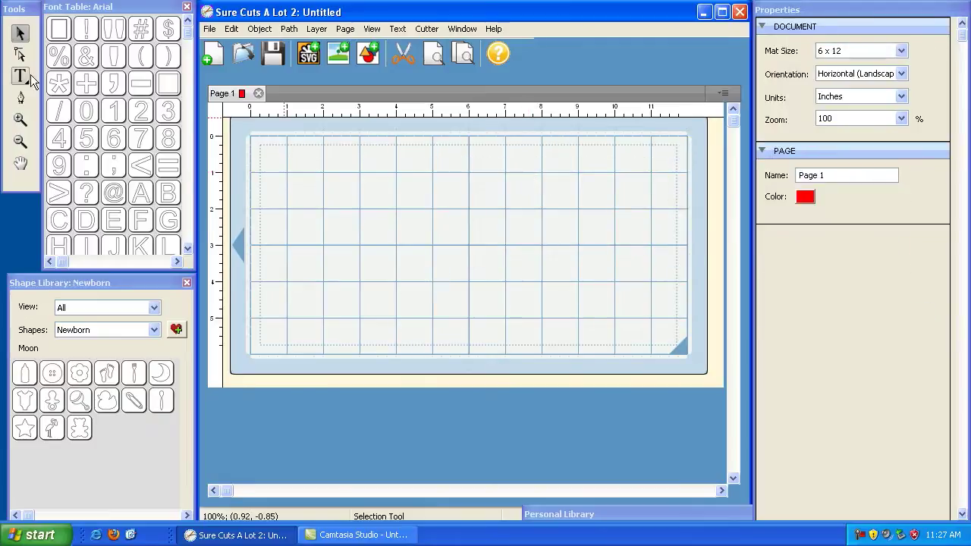
pyautogui.click(355, 269)
pyautogui.write('BABY')
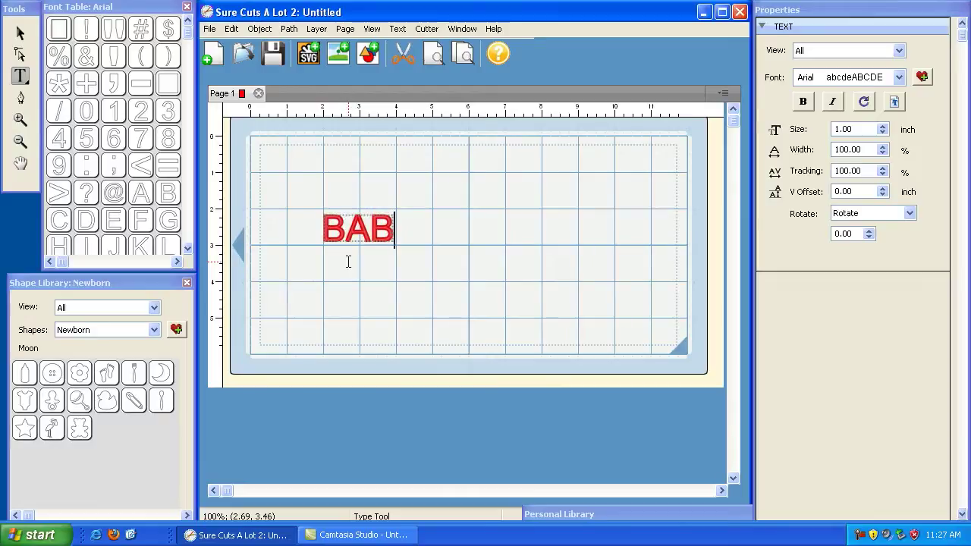
pyautogui.click(20, 33)
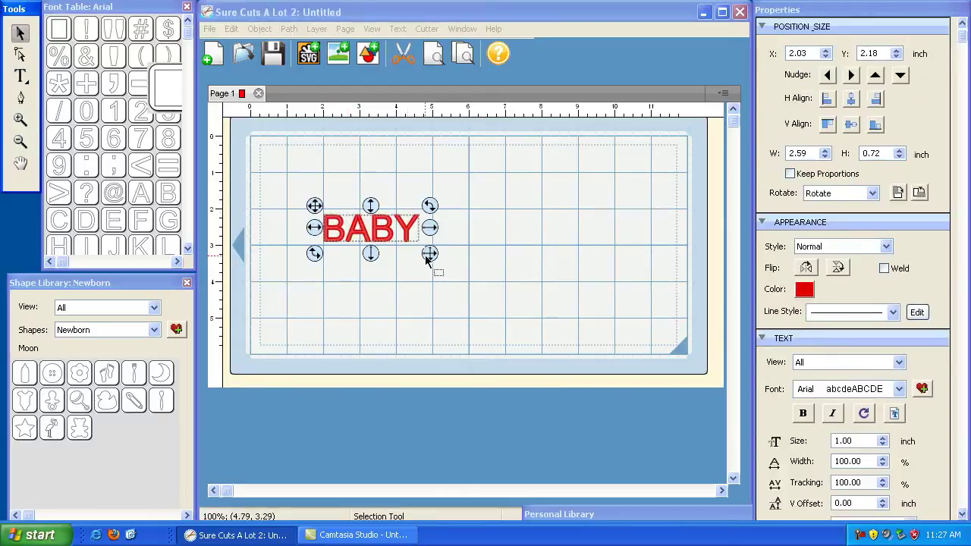
pyautogui.moveTo(428, 256); pyautogui.dragTo(654, 356)
pyautogui.moveTo(317, 198); pyautogui.dragTo(294, 163)
pyautogui.click(275, 349)
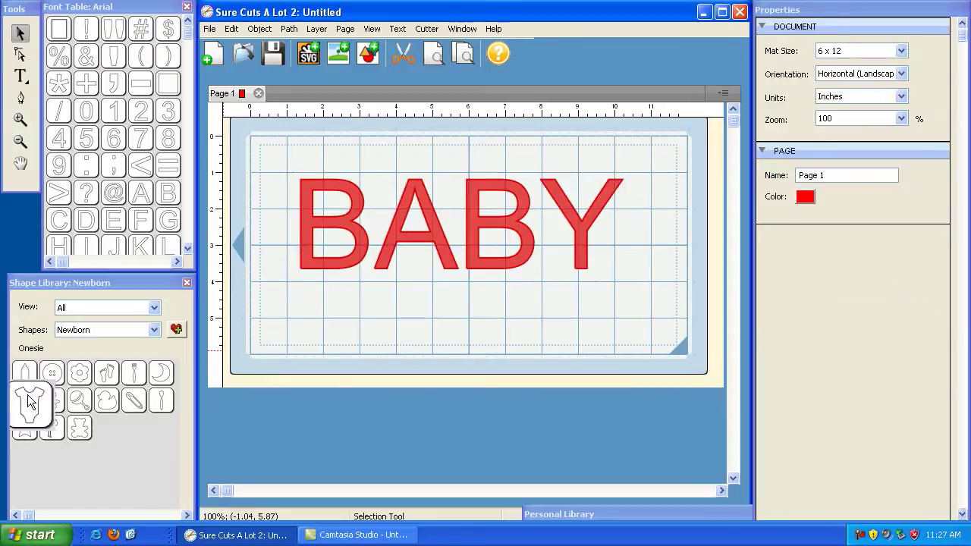
# Add a onesie about 1.71 inches wide, tilted and overlapping the top-left of the B
pyautogui.click(25, 398)
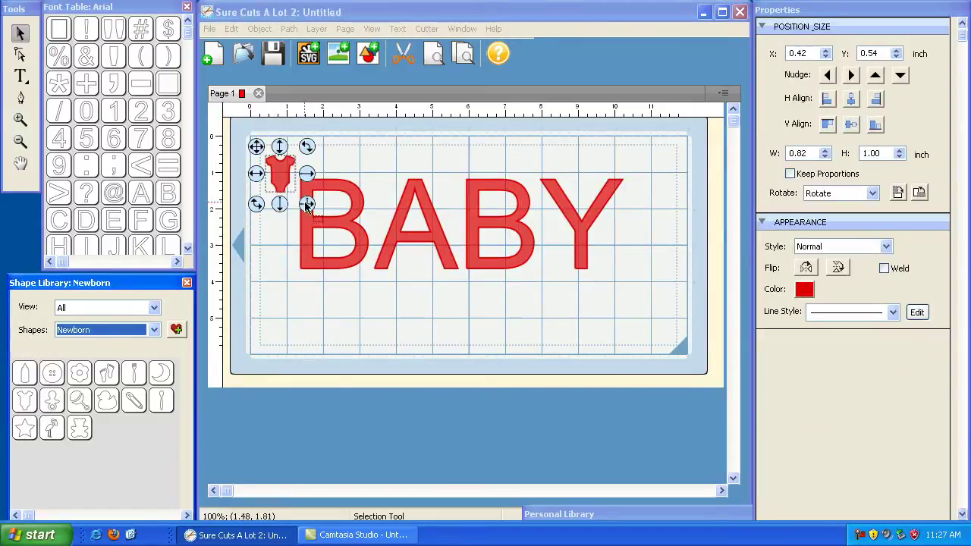
pyautogui.moveTo(306, 204); pyautogui.dragTo(339, 243)
pyautogui.moveTo(258, 150)
pyautogui.mouseDown()
pyautogui.moveTo(590, 195)
pyautogui.moveTo(511, 234)
pyautogui.moveTo(265, 221)
pyautogui.moveTo(245, 138)
pyautogui.mouseUp()
pyautogui.moveTo(334, 133); pyautogui.dragTo(352, 154)
pyautogui.moveTo(253, 133); pyautogui.dragTo(261, 135)
pyautogui.click(635, 308)
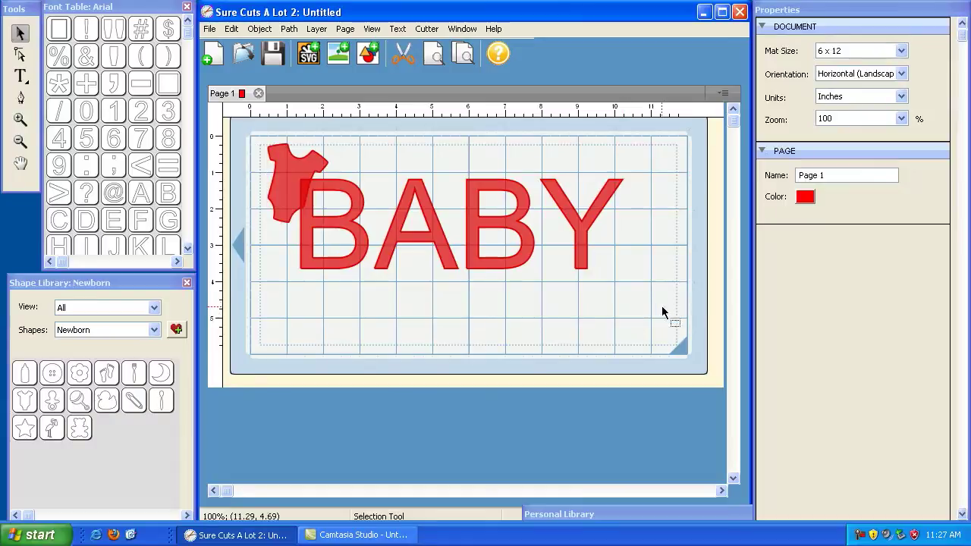
# Weld the onesie and BABY together with Path > Union, then delete the combined shape
pyautogui.moveTo(662, 307); pyautogui.dragTo(244, 128)
pyautogui.click(289, 29)
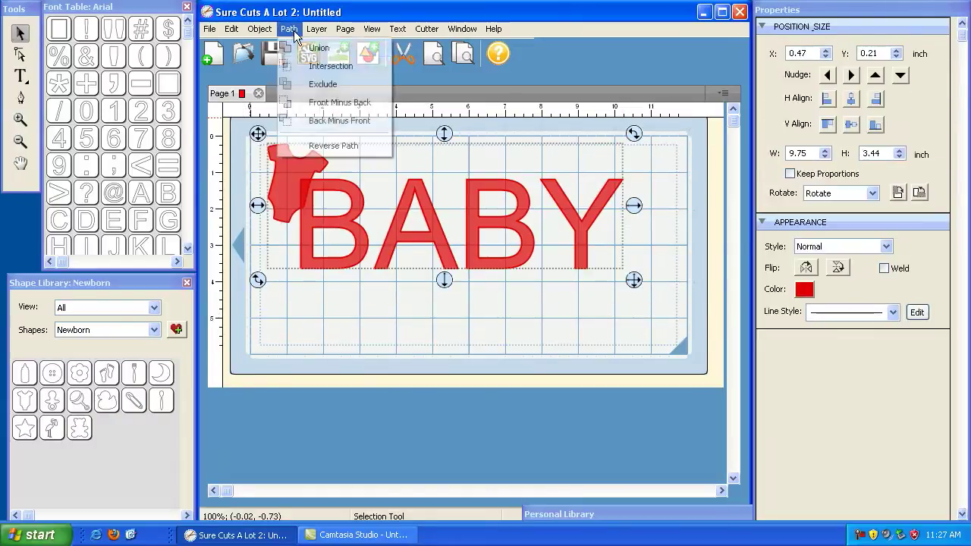
pyautogui.click(306, 47)
pyautogui.click(375, 333)
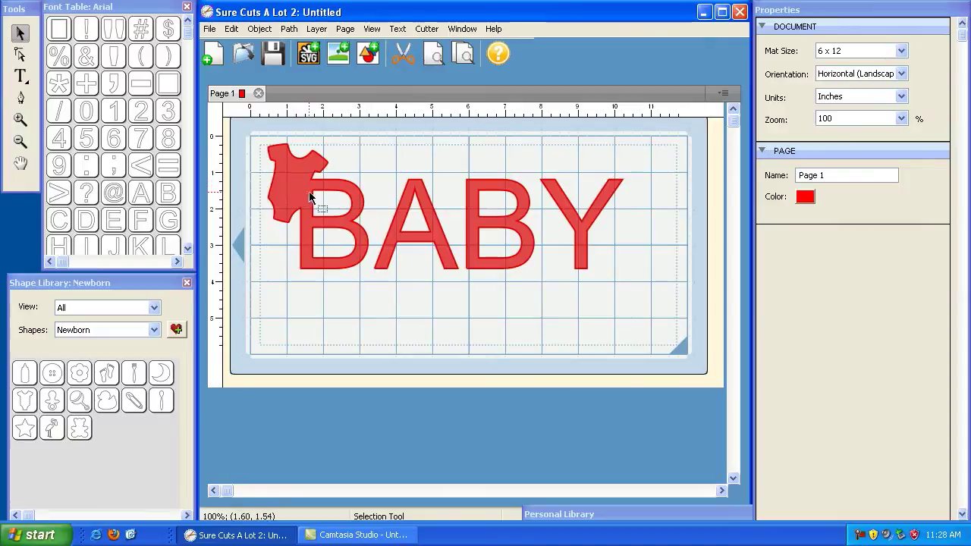
pyautogui.click(327, 234)
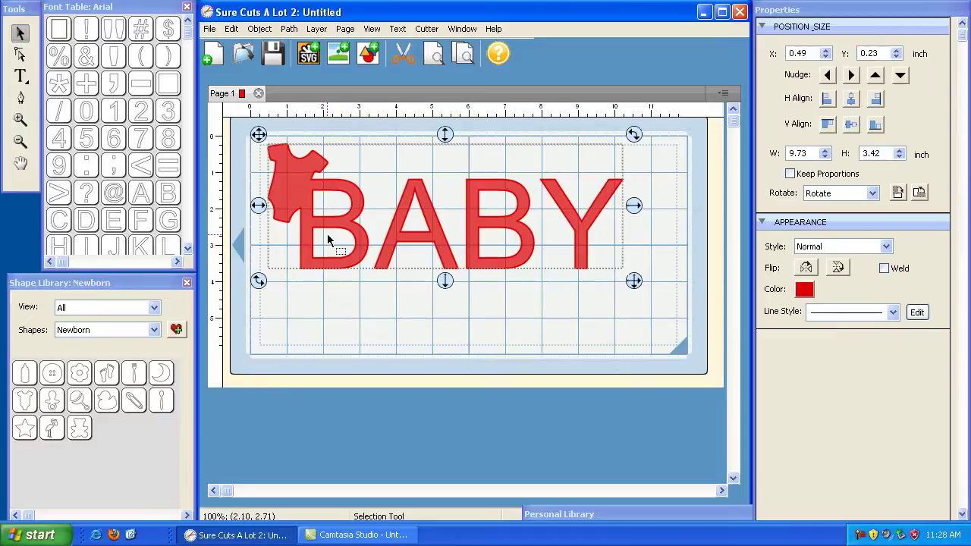
pyautogui.press('Delete')
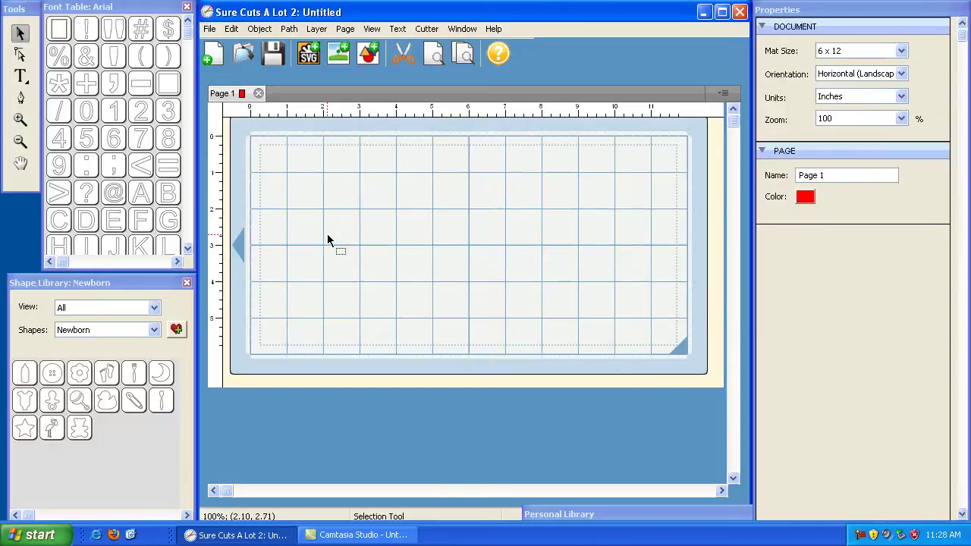
# Look through the Layer and Path command menus without applying anything
pyautogui.click(316, 28)
pyautogui.click(399, 184)
pyautogui.click(288, 29)
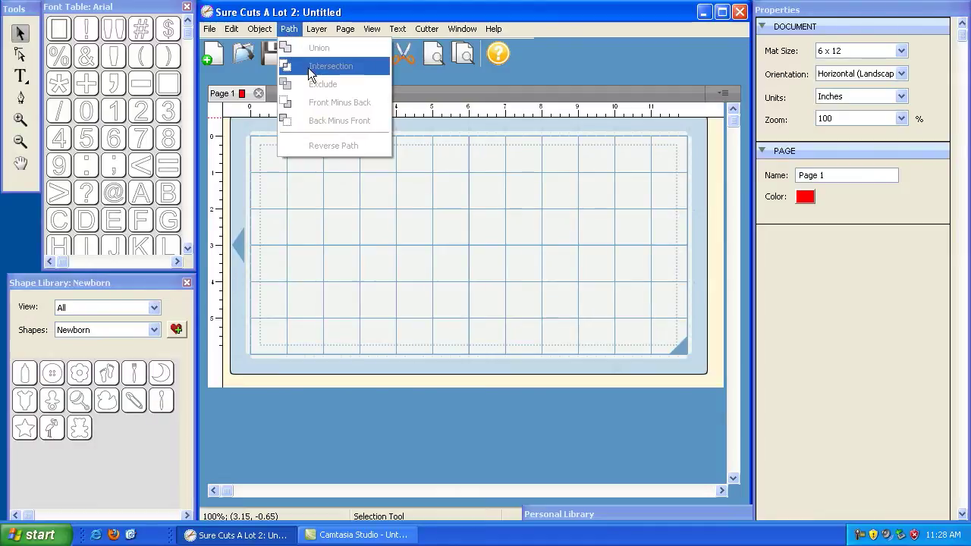
pyautogui.click(311, 11)
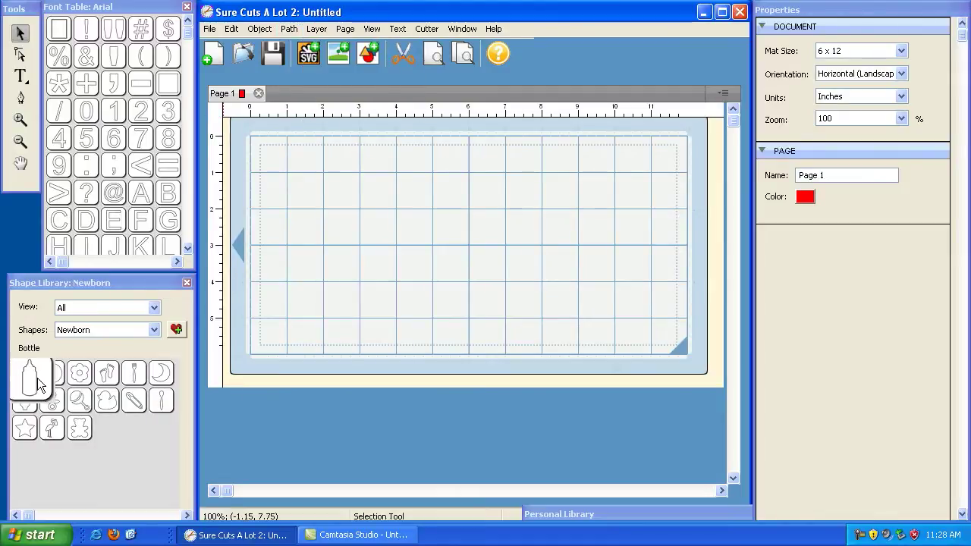
# Add a Basic Shapes circle, enlarge it to 2.90 in and centre it on the page
pyautogui.click(91, 330)
pyautogui.click(94, 345)
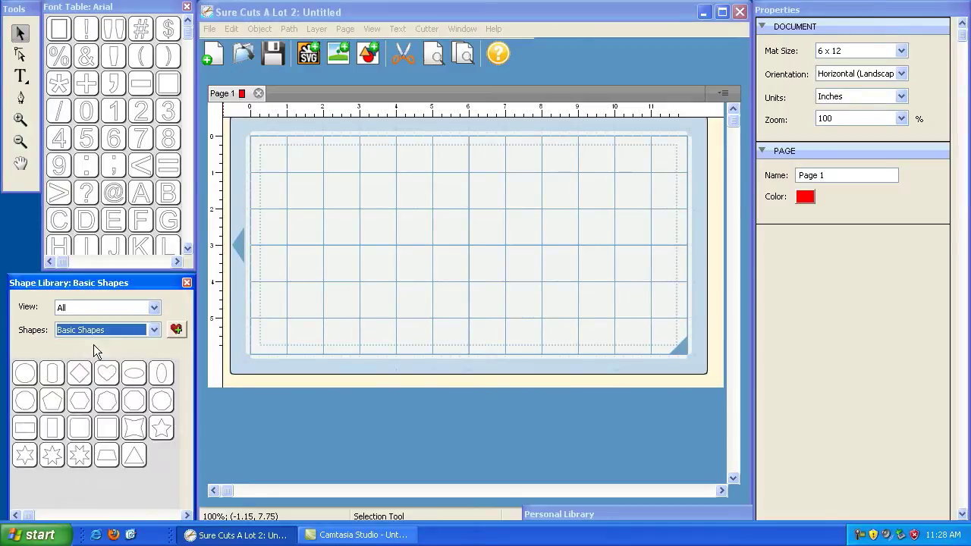
pyautogui.click(27, 383)
pyautogui.moveTo(315, 201); pyautogui.dragTo(384, 273)
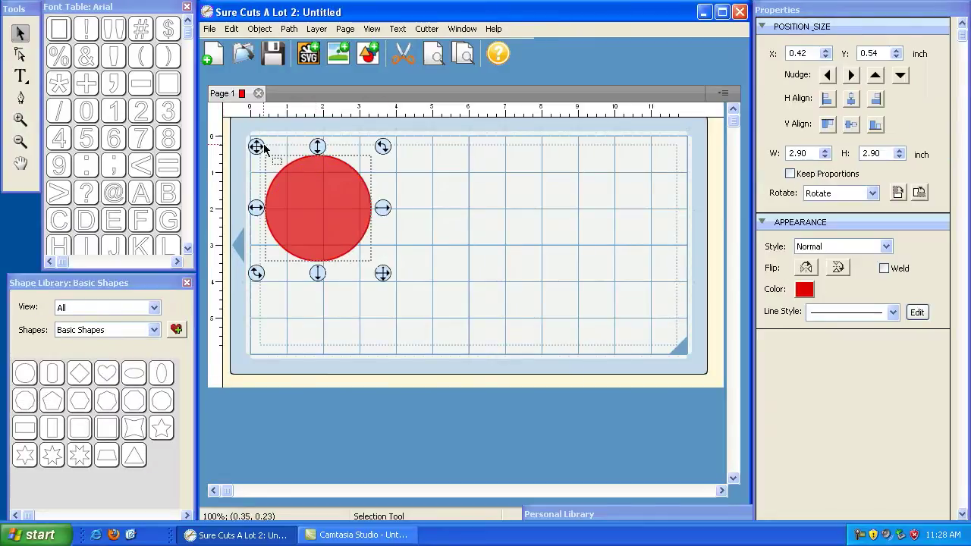
pyautogui.moveTo(262, 148); pyautogui.dragTo(383, 172)
pyautogui.click(326, 337)
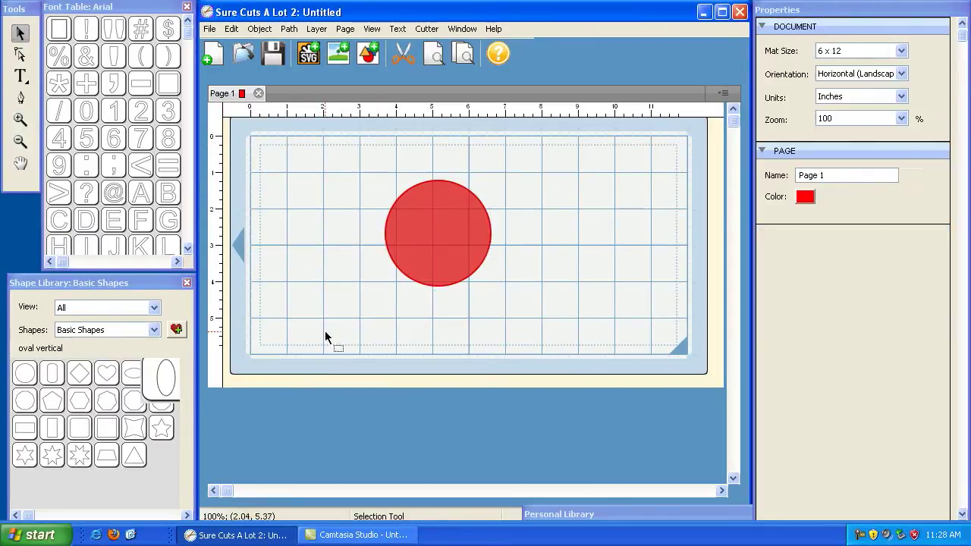
# Add a second circle about 2.54 in across, overlapping the first circle's right side
pyautogui.click(25, 373)
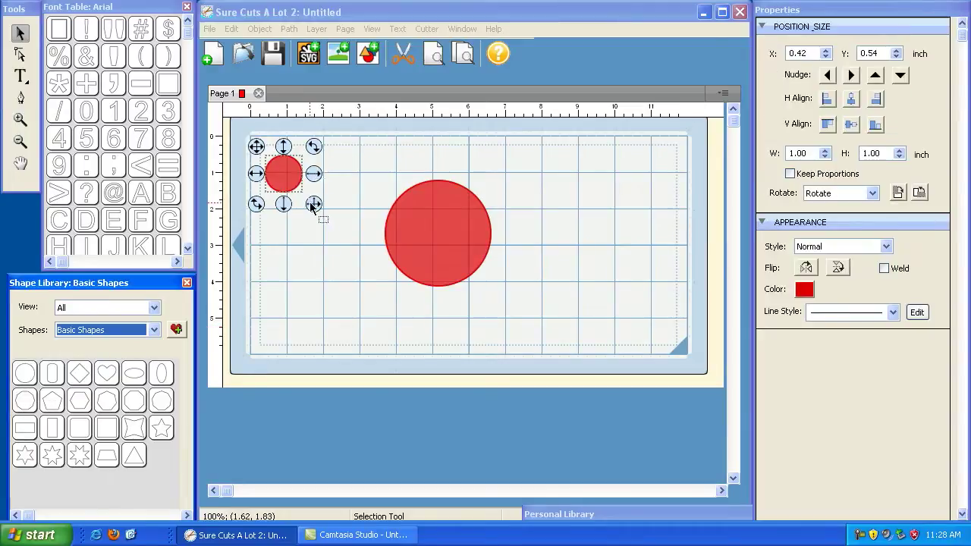
pyautogui.moveTo(311, 206); pyautogui.dragTo(361, 251)
pyautogui.moveTo(256, 147); pyautogui.dragTo(436, 178)
pyautogui.click(603, 169)
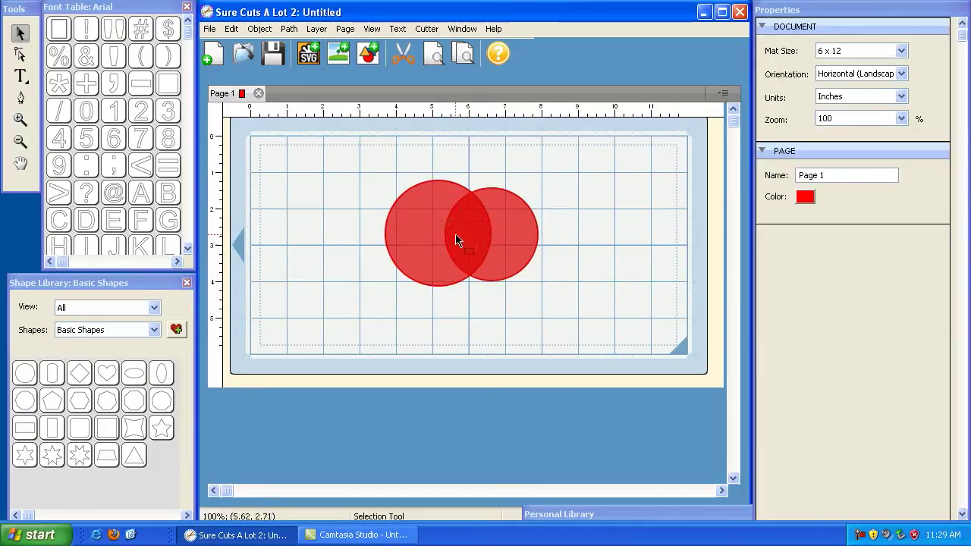
# Try intersecting both circles into a lens with Path > Intersection, then undo it
pyautogui.moveTo(352, 150); pyautogui.dragTo(585, 290)
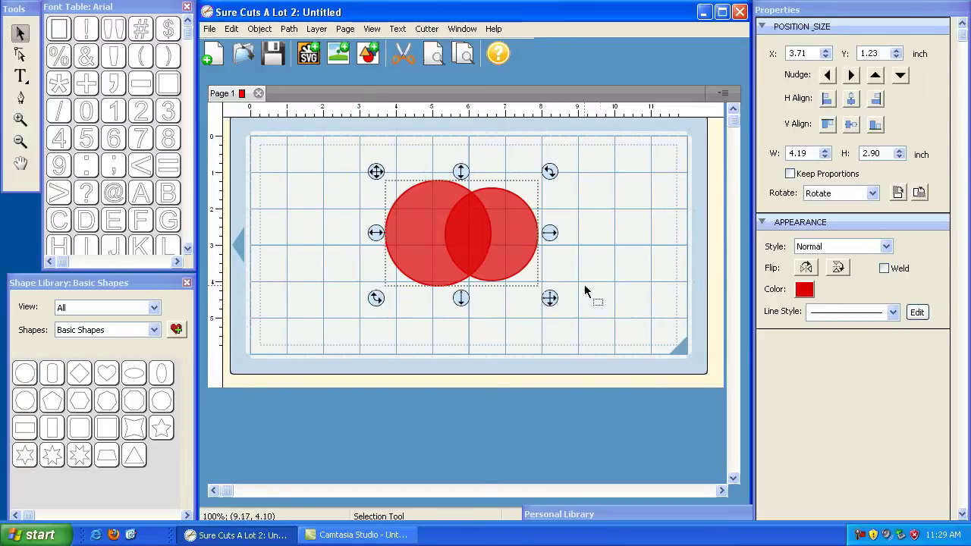
pyautogui.click(287, 30)
pyautogui.click(321, 69)
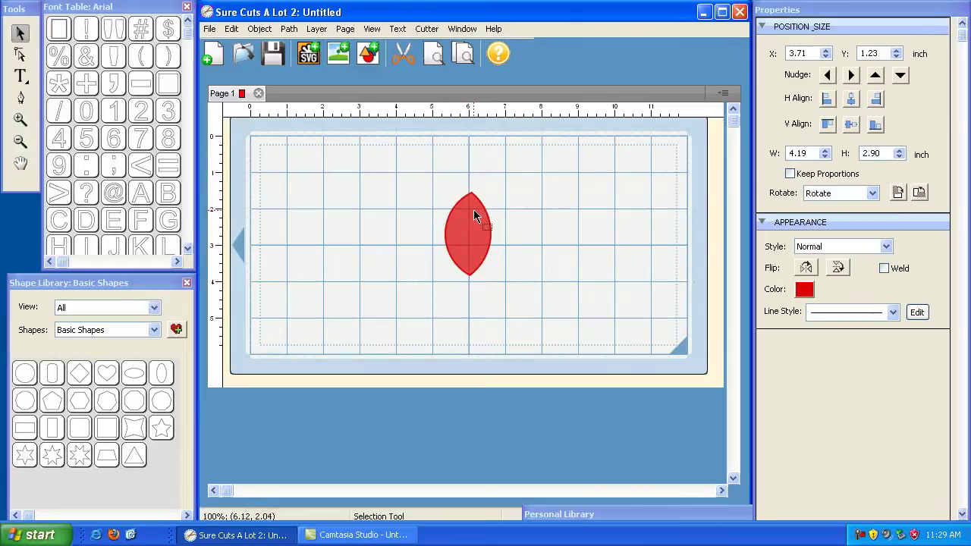
pyautogui.hotkey('ctrl', 'z')
# Enlarge the right circle to 4.19 in and shift it up and left
pyautogui.click(320, 199)
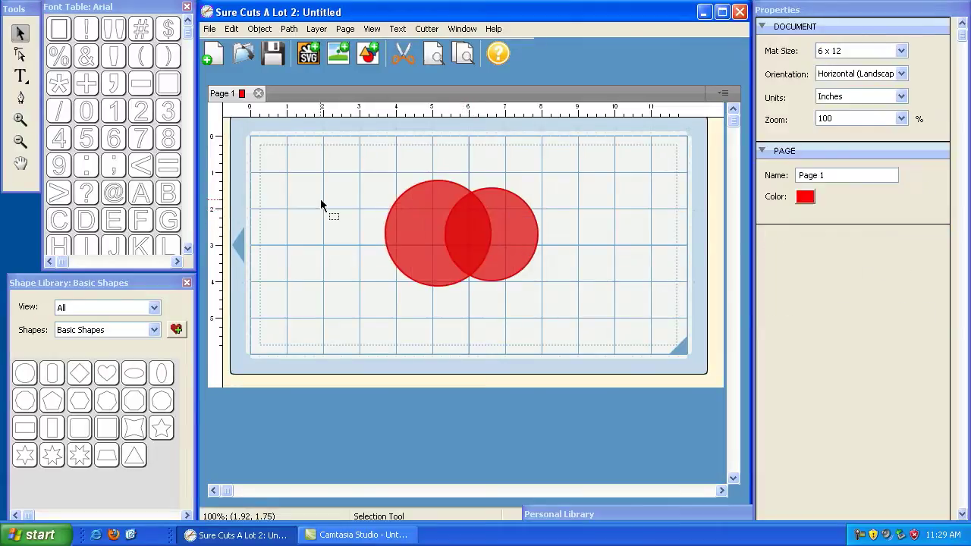
pyautogui.click(507, 213)
pyautogui.moveTo(548, 291); pyautogui.dragTo(610, 352)
pyautogui.moveTo(461, 211); pyautogui.dragTo(406, 161)
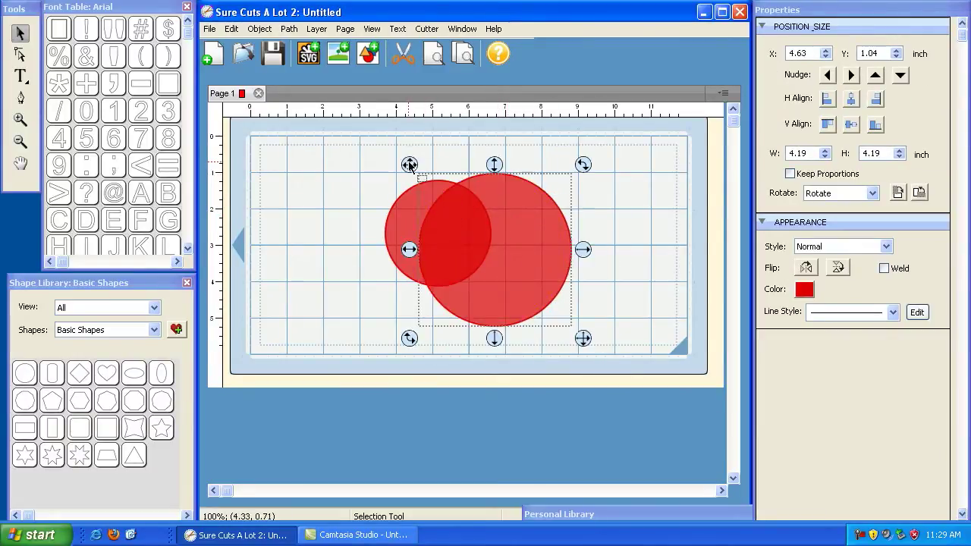
# Select both circles and intersect them again with Path > Intersection
pyautogui.moveTo(334, 146); pyautogui.dragTo(640, 353)
pyautogui.click(292, 29)
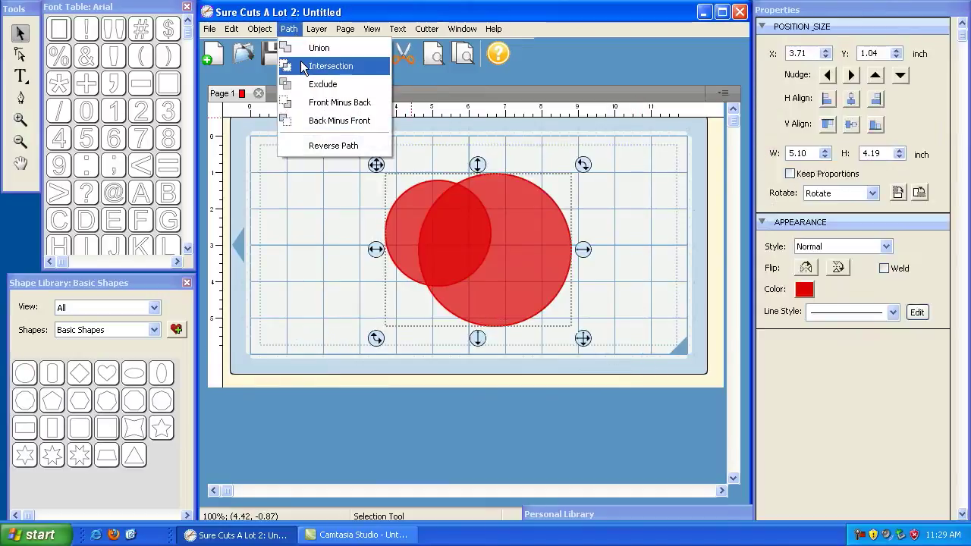
pyautogui.click(301, 62)
# Undo the intersection and add a third 2.04-inch circle at the lower left
pyautogui.hotkey('ctrl', 'z')
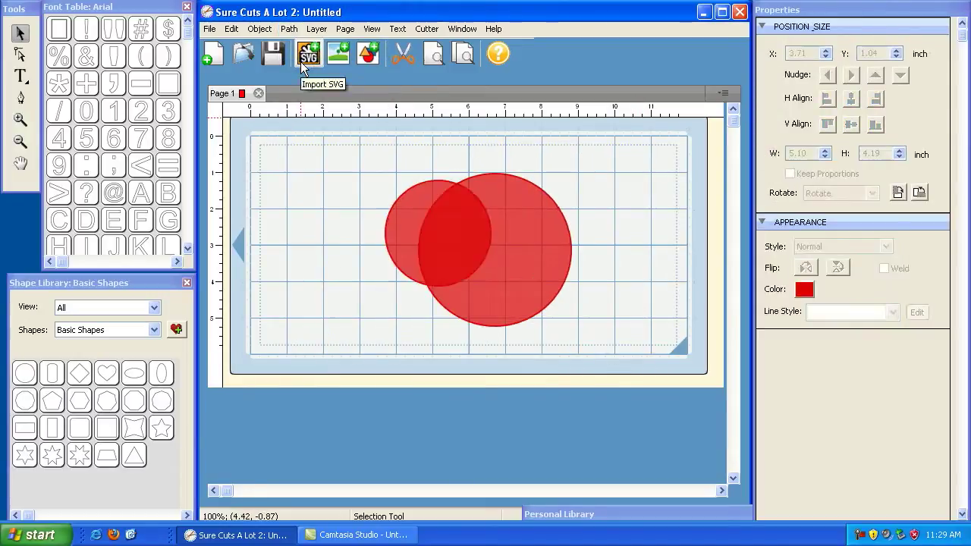
pyautogui.click(486, 212)
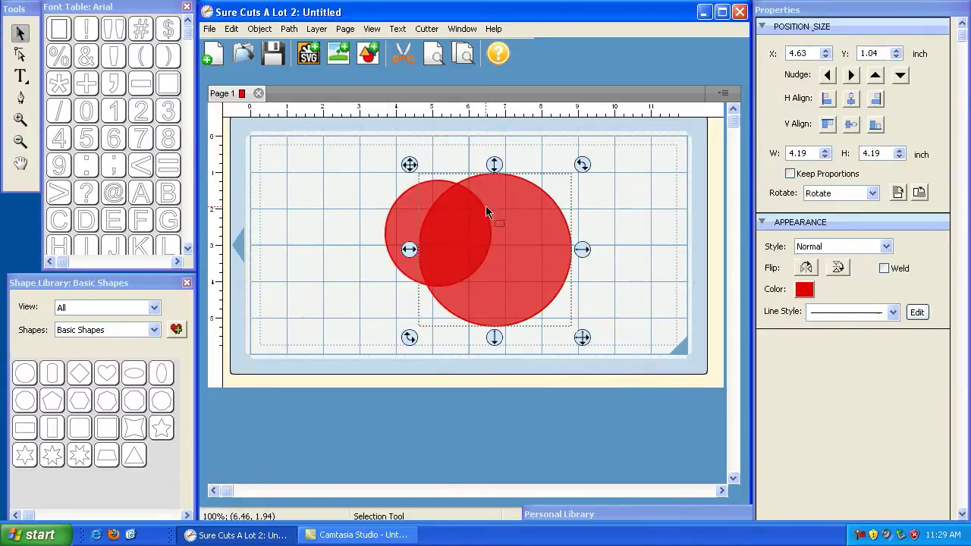
pyautogui.click(406, 206)
pyautogui.click(315, 210)
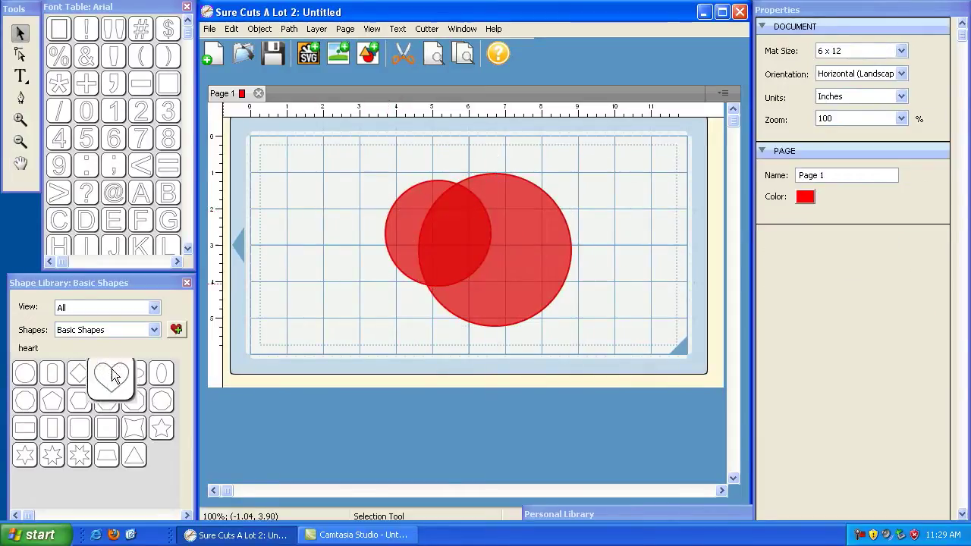
pyautogui.click(38, 377)
pyautogui.moveTo(320, 213); pyautogui.dragTo(343, 227)
pyautogui.moveTo(282, 169); pyautogui.dragTo(353, 240)
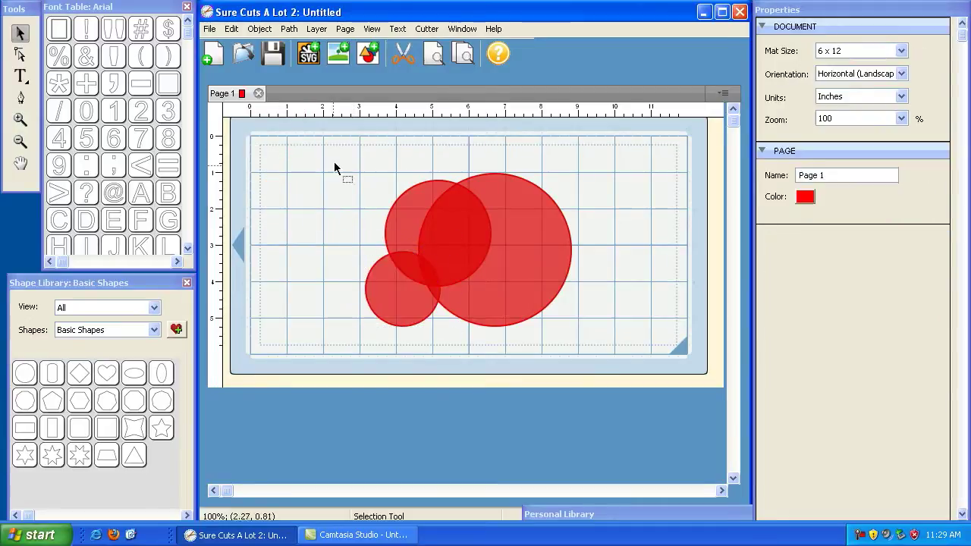
# Select all three circles and merge them with Path > Union
pyautogui.moveTo(332, 150); pyautogui.dragTo(626, 381)
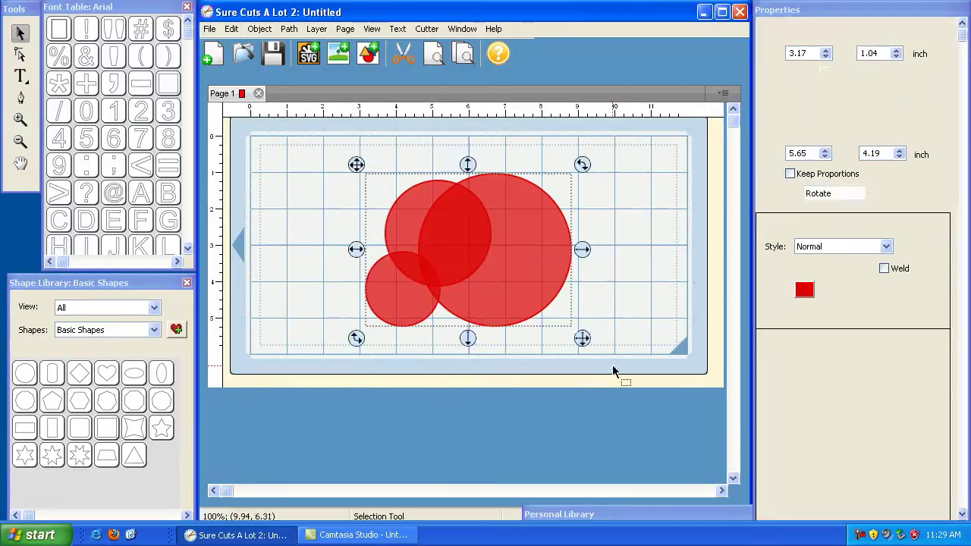
pyautogui.click(292, 30)
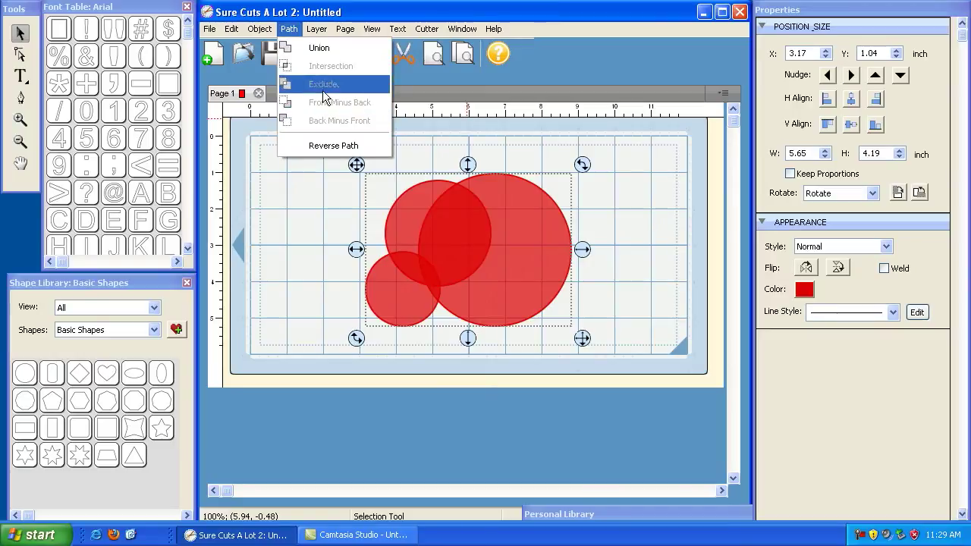
pyautogui.click(319, 49)
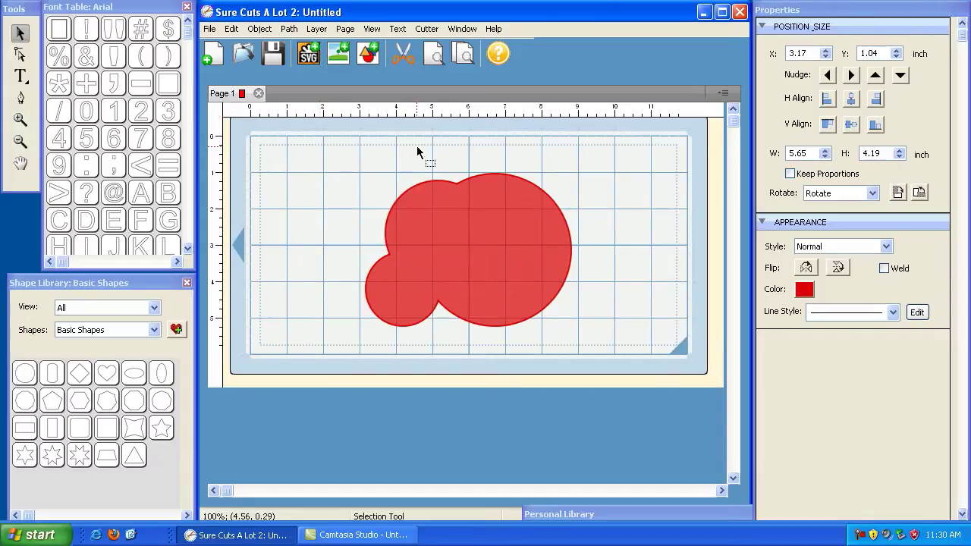
# Undo the union, then move the large circle up-right and stretch it into a wide ellipse
pyautogui.hotkey('ctrl', 'z')
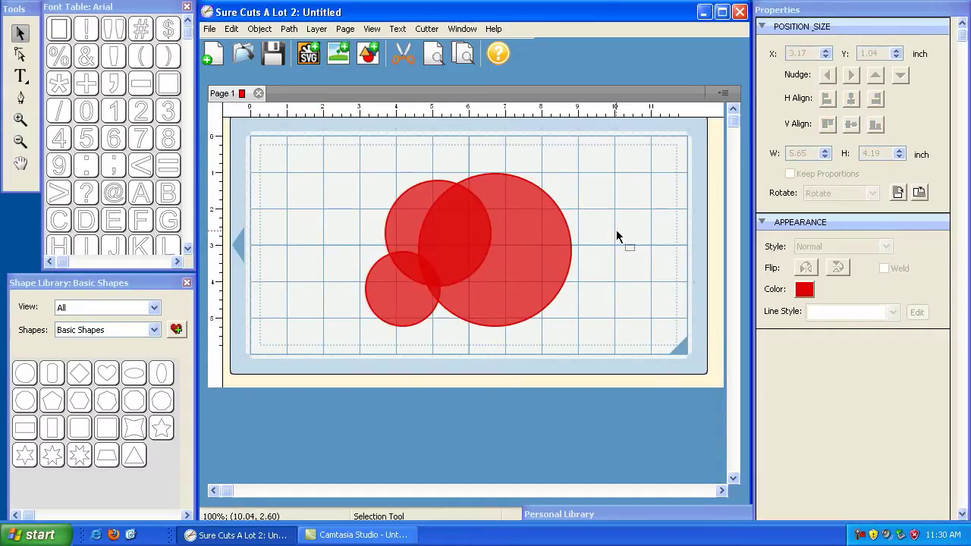
pyautogui.click(510, 238)
pyautogui.moveTo(509, 212); pyautogui.dragTo(556, 185)
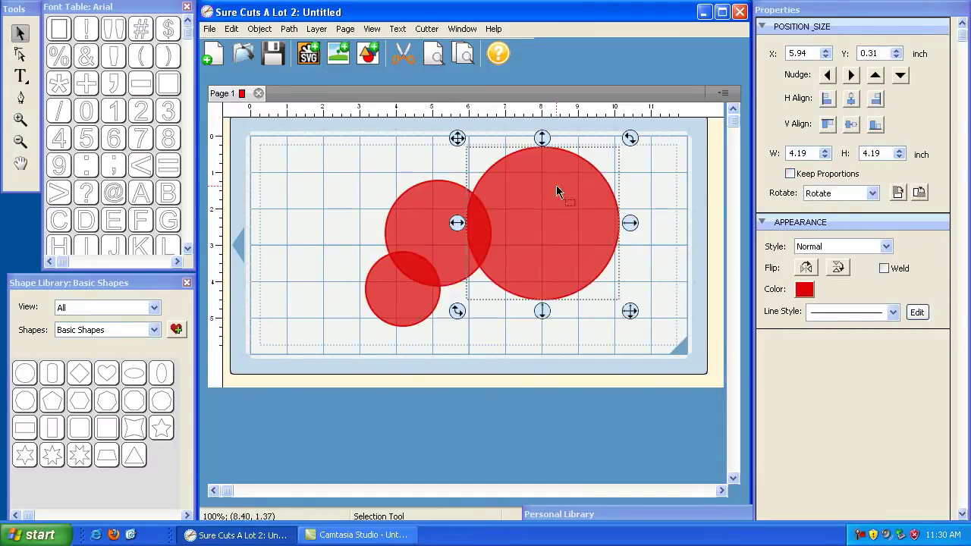
pyautogui.moveTo(632, 311); pyautogui.dragTo(687, 270)
# Shrink the middle circle to about 1.58 in and the lower one to 1.02 in, trailing off the ellipse
pyautogui.click(422, 221)
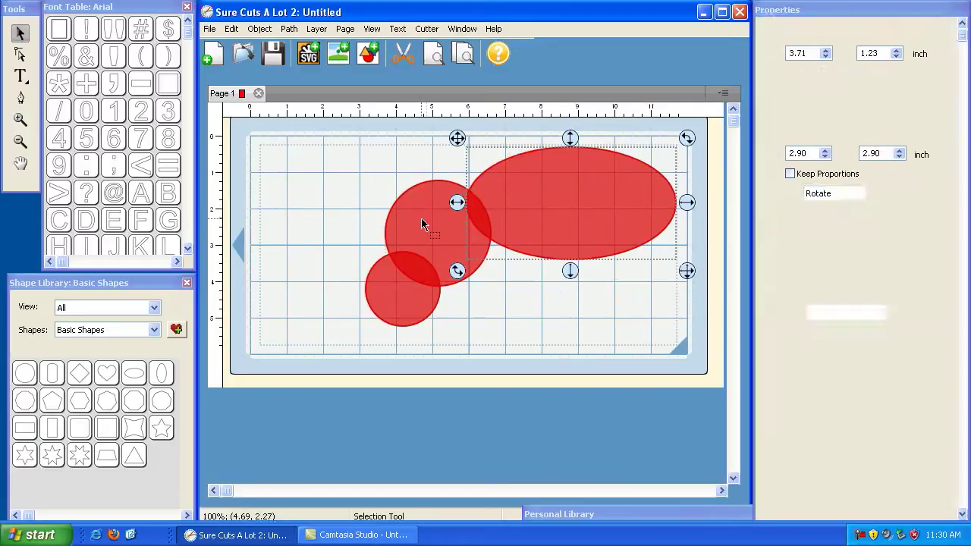
pyautogui.moveTo(478, 249); pyautogui.dragTo(486, 245)
pyautogui.moveTo(510, 294); pyautogui.dragTo(462, 247)
pyautogui.moveTo(405, 191); pyautogui.dragTo(476, 221)
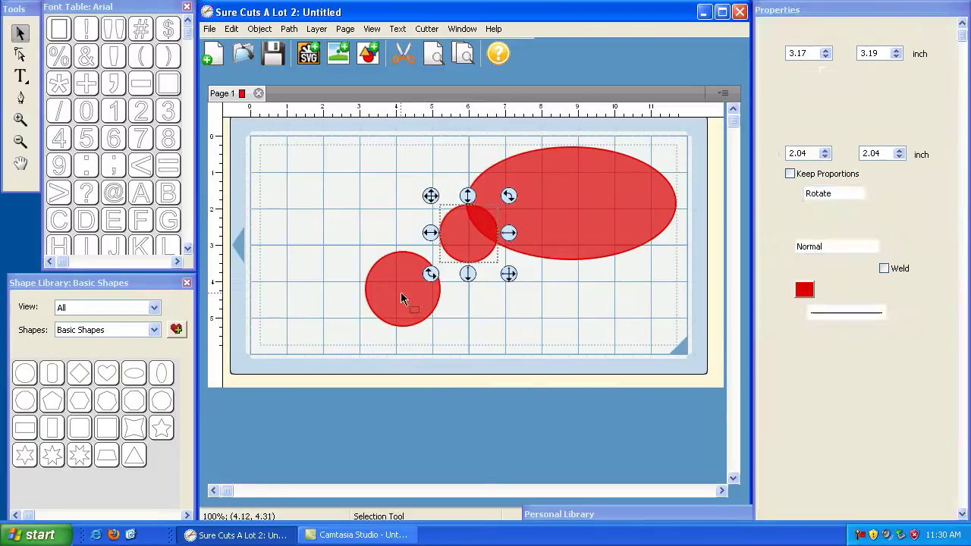
pyautogui.click(421, 300)
pyautogui.moveTo(453, 337); pyautogui.dragTo(416, 288)
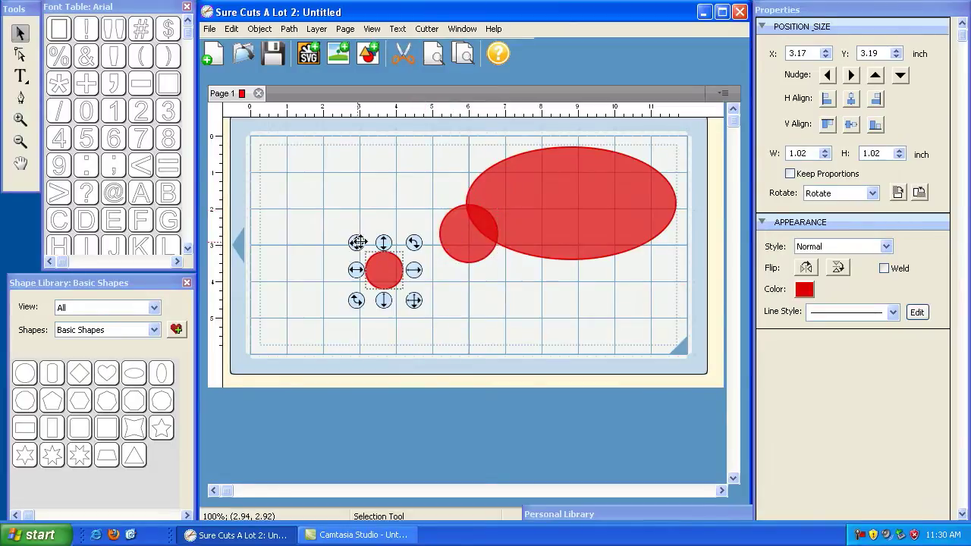
pyautogui.moveTo(358, 242); pyautogui.dragTo(414, 230)
pyautogui.click(368, 293)
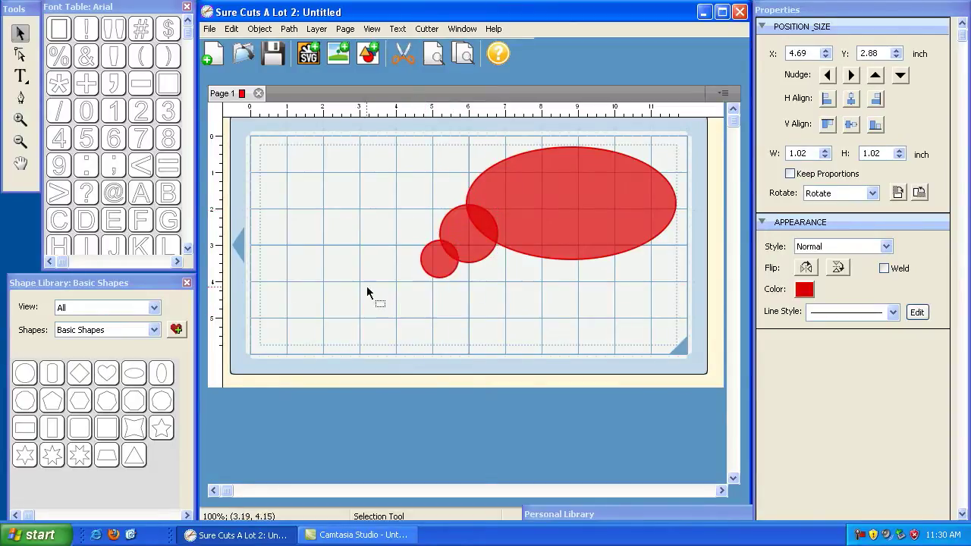
# Add a tiny 0.65-inch circle at the end of the trail
pyautogui.click(25, 372)
pyautogui.moveTo(316, 206); pyautogui.dragTo(302, 194)
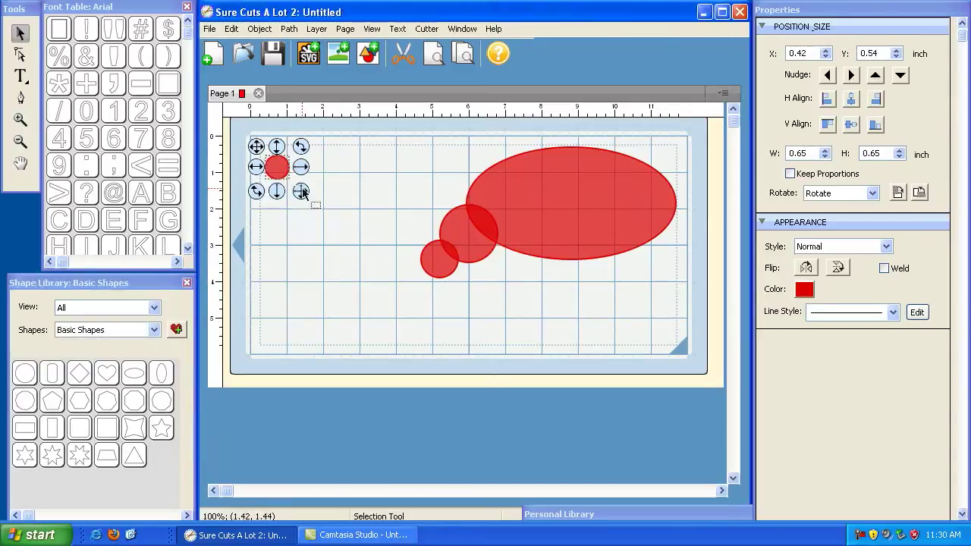
pyautogui.moveTo(258, 149); pyautogui.dragTo(404, 258)
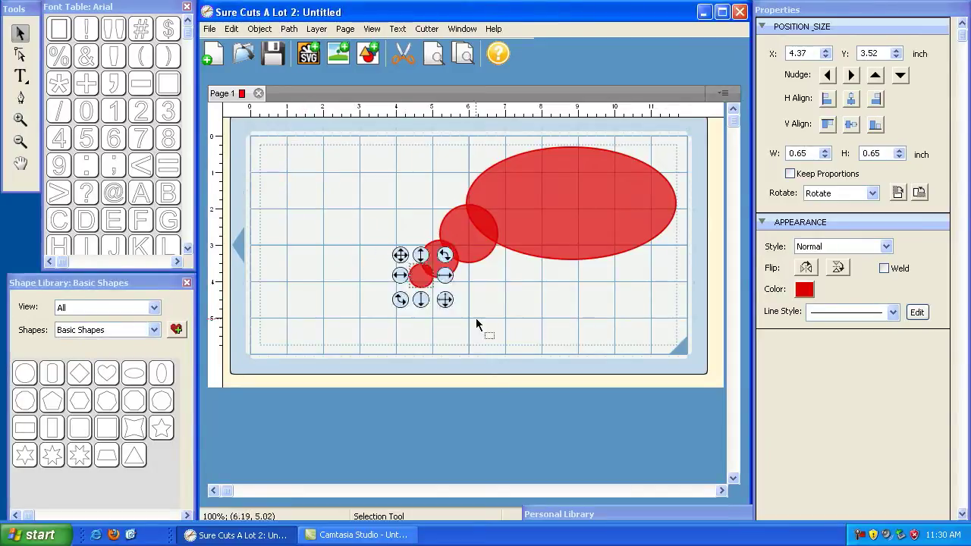
pyautogui.click(698, 329)
# Select all shapes, union them into one thought bubble, and move it down-left
pyautogui.moveTo(636, 306); pyautogui.dragTo(367, 140)
pyautogui.click(338, 190)
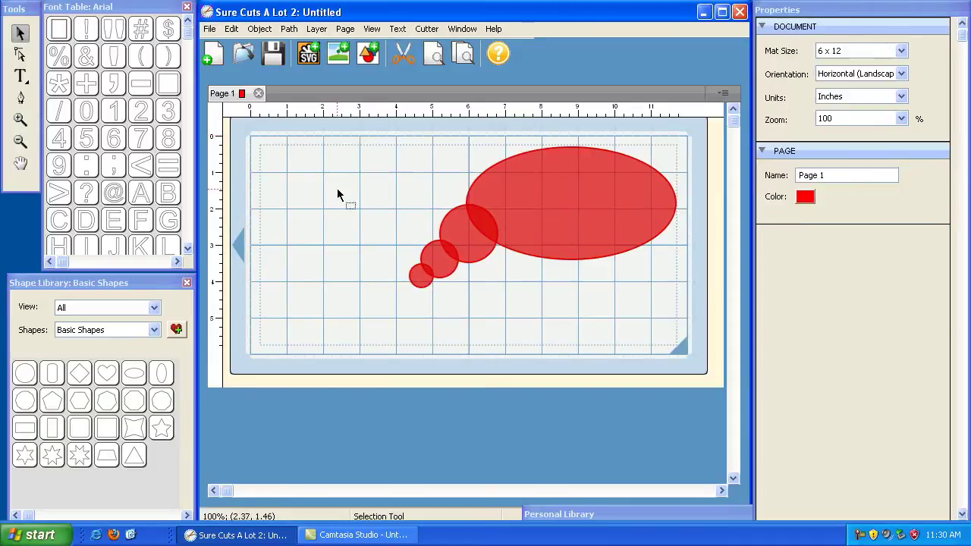
pyautogui.rightClick(349, 229)
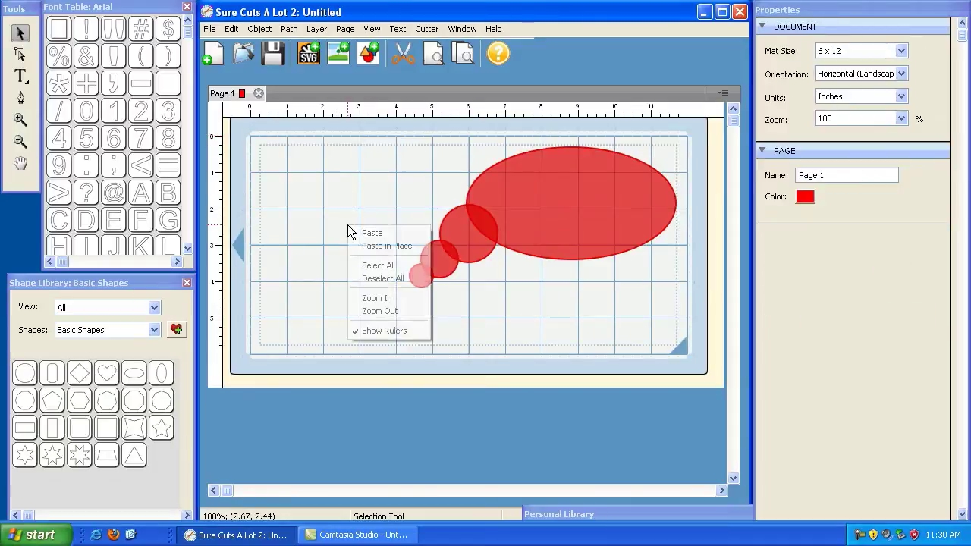
pyautogui.click(373, 265)
pyautogui.click(287, 28)
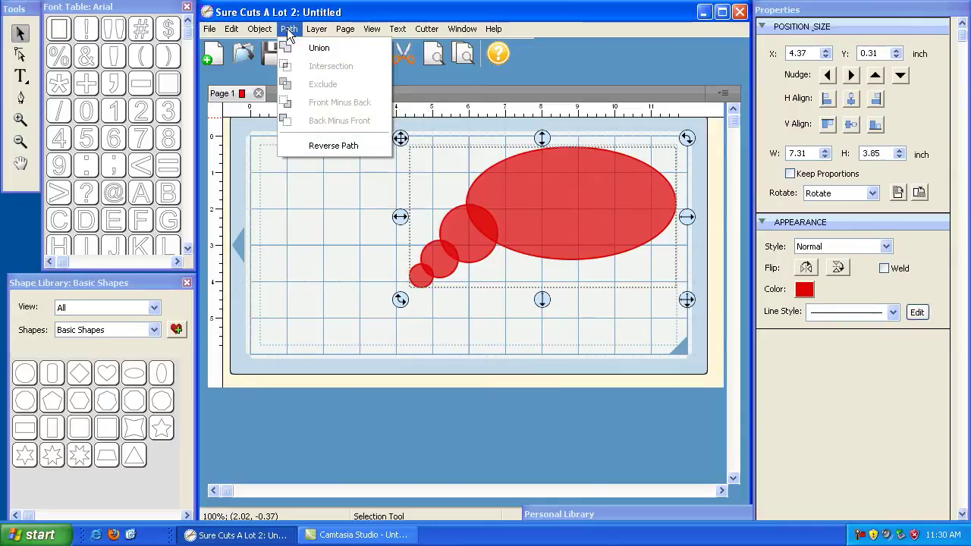
pyautogui.click(303, 48)
pyautogui.click(526, 216)
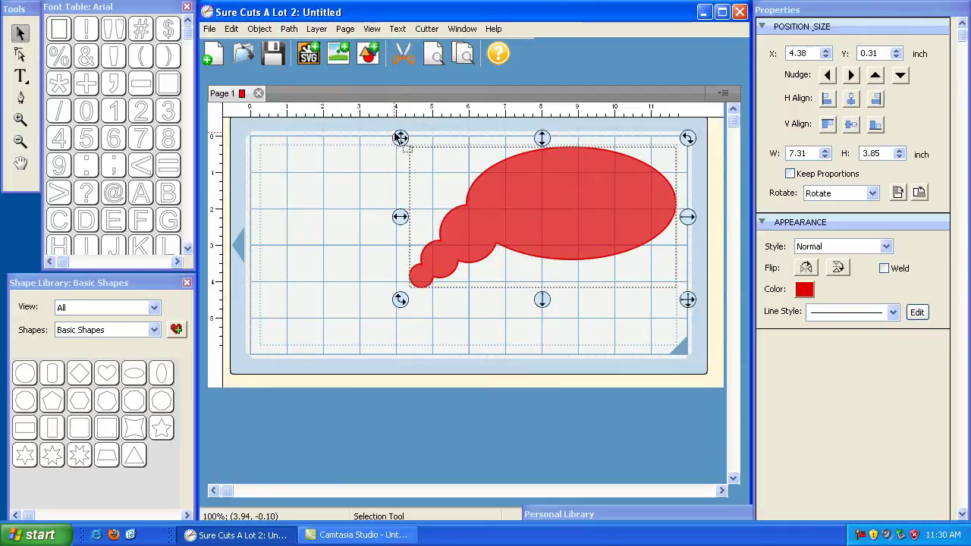
pyautogui.moveTo(399, 138); pyautogui.dragTo(331, 162)
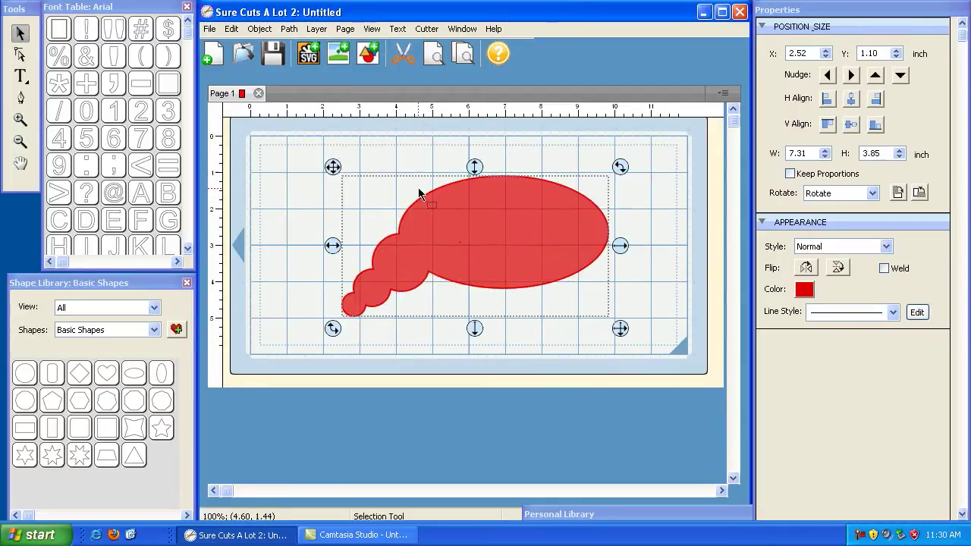